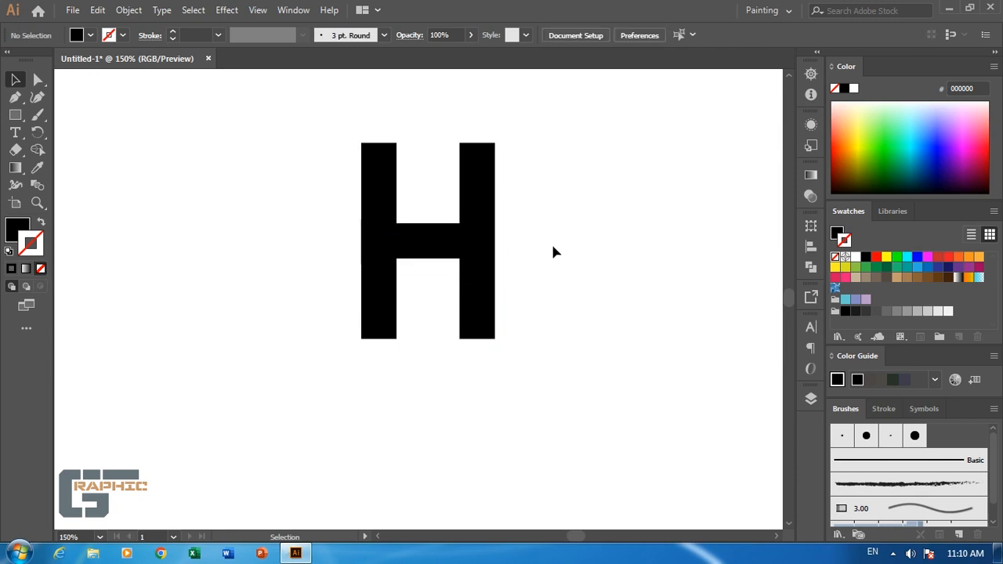
Step: Draw an unfilled, black-outlined hexagon with the Polygon tool and rotate it so that one corner points straight up
left_click_drag(574, 307, 598, 351)
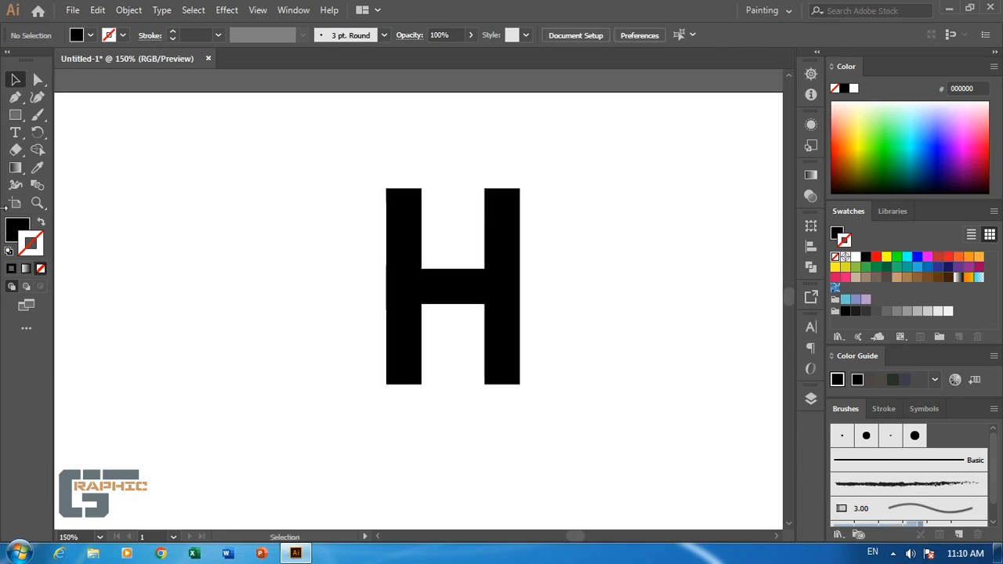
left_click(14, 114)
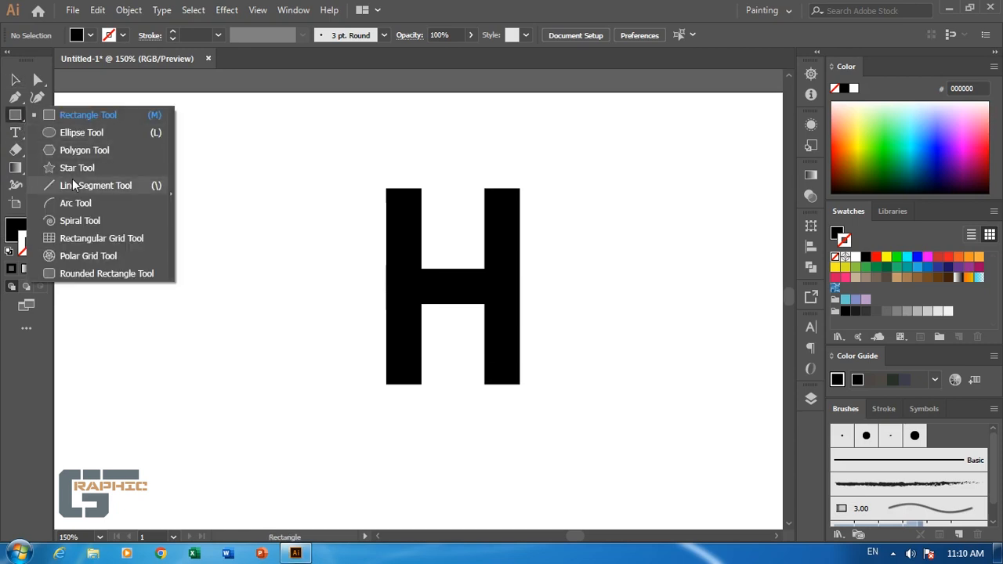
left_click(75, 151)
left_click(41, 221)
left_click_drag(344, 157, 421, 278)
key("v")
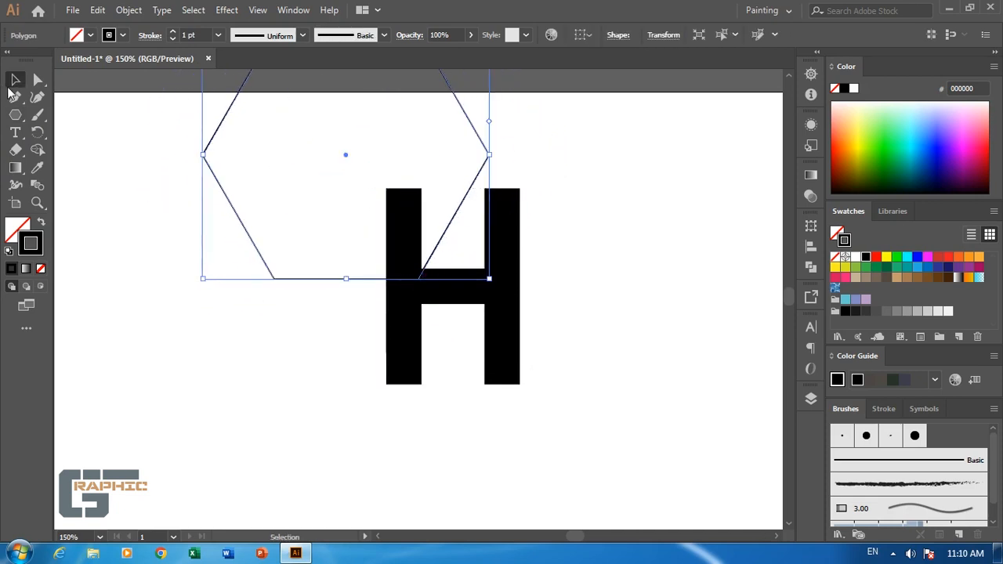
left_click_drag(491, 292, 207, 315)
Step: Centre the hexagon around the H, enlarging it and keeping a smaller concentric copy inside
left_click_drag(344, 163, 456, 288)
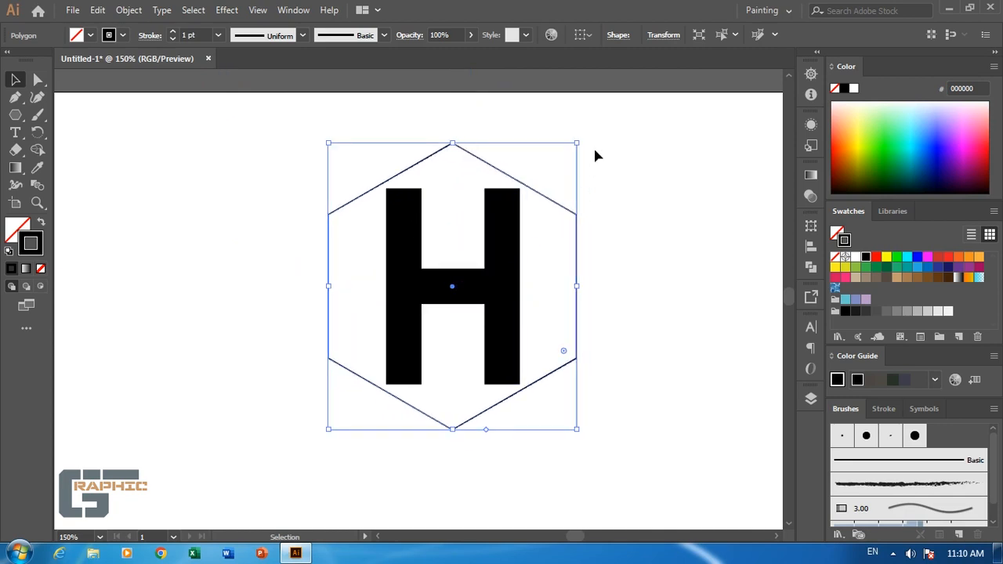
mouse_move(579, 141)
left_mouse_down()
mouse_move(627, 109)
mouse_move(593, 126)
mouse_move(570, 154)
left_mouse_up()
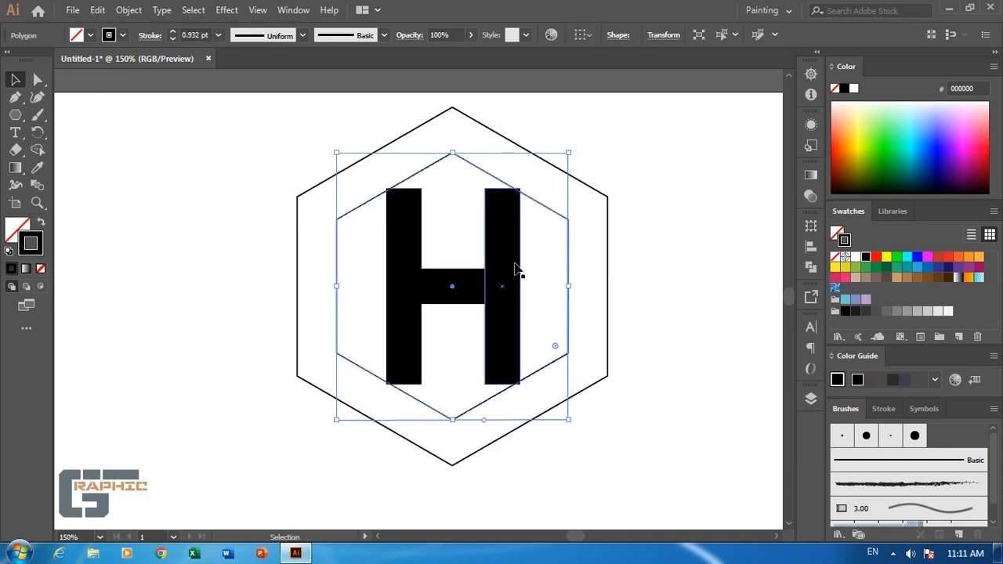
Step: Unite the three bars of the H into one shape and scale it down around its centre
left_click_drag(535, 252, 394, 348)
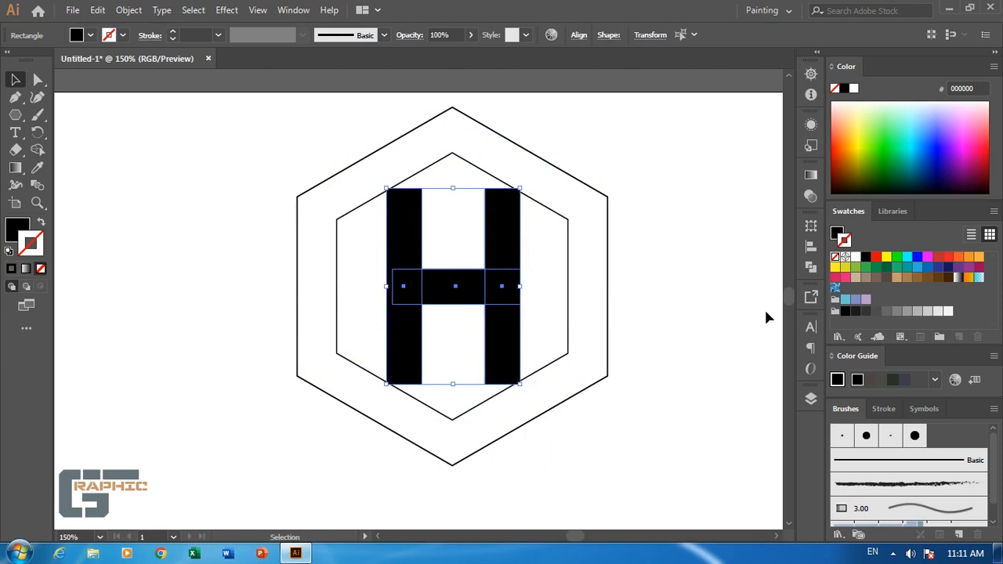
key("alt+shift")
left_click(812, 269)
left_click(639, 259)
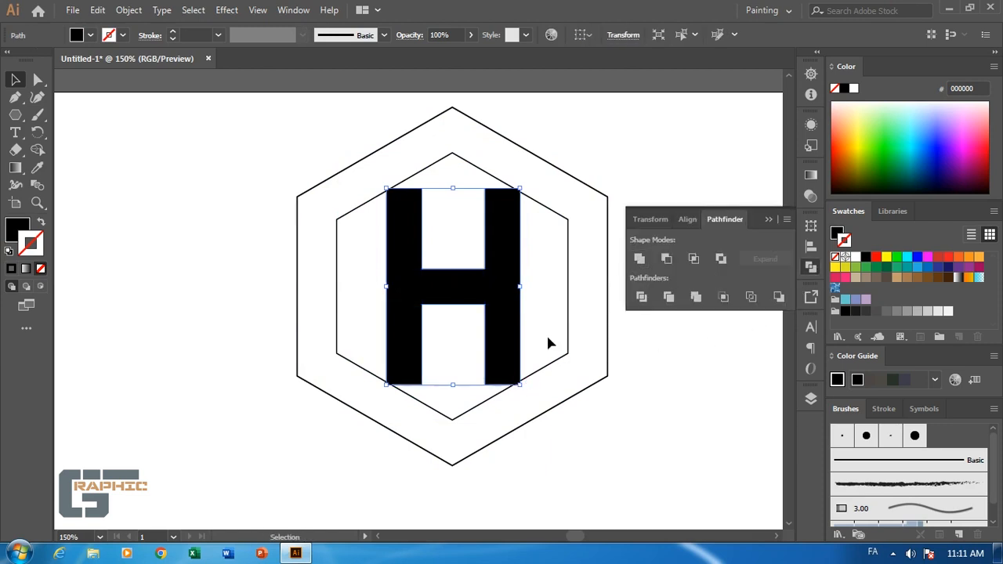
left_click_drag(519, 383, 506, 366)
Step: Copy the inner hexagon and scale the copy down around its centre to form a third, smallest concentric hexagon
left_click(568, 235)
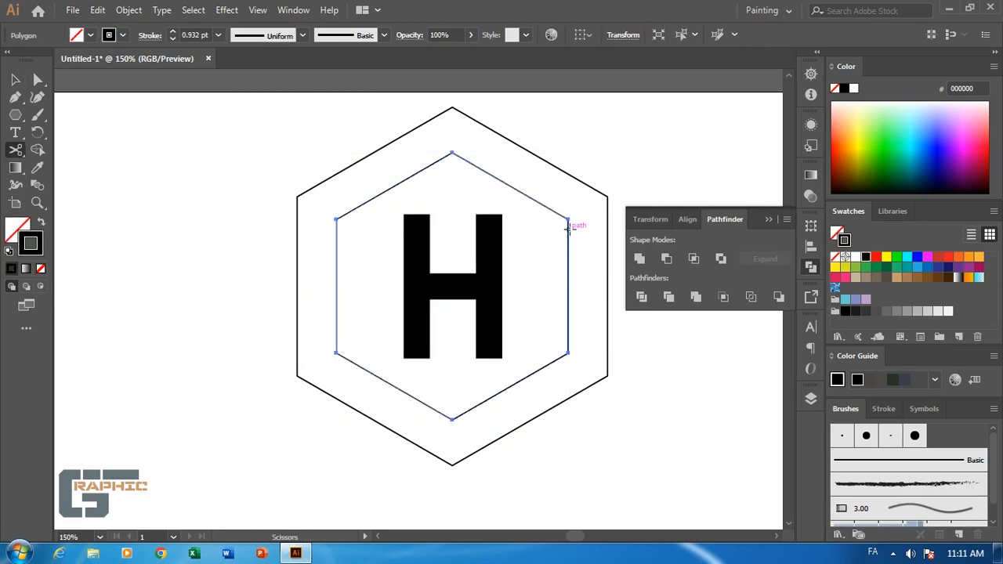
key("c")
key("f")
key("f")
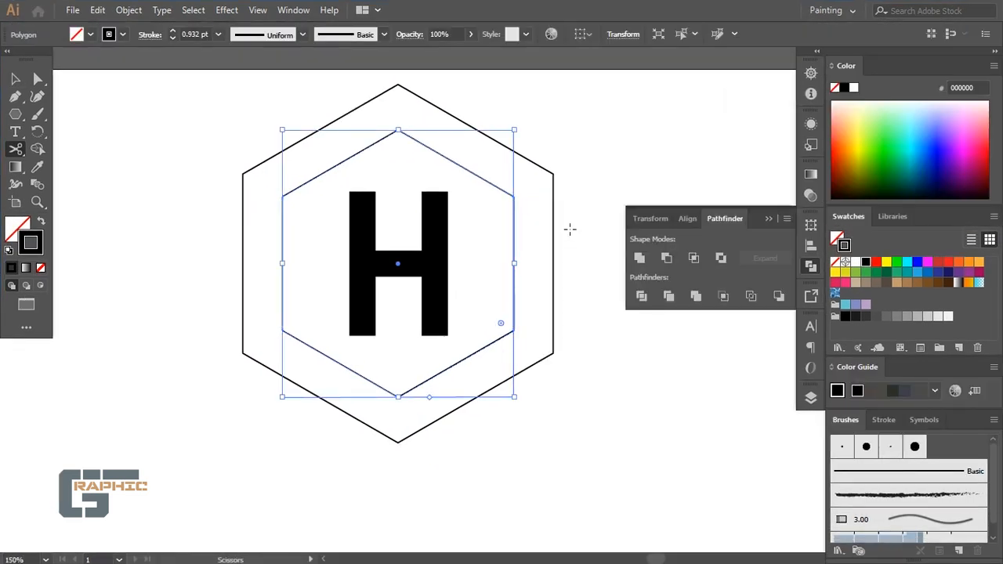
key("f")
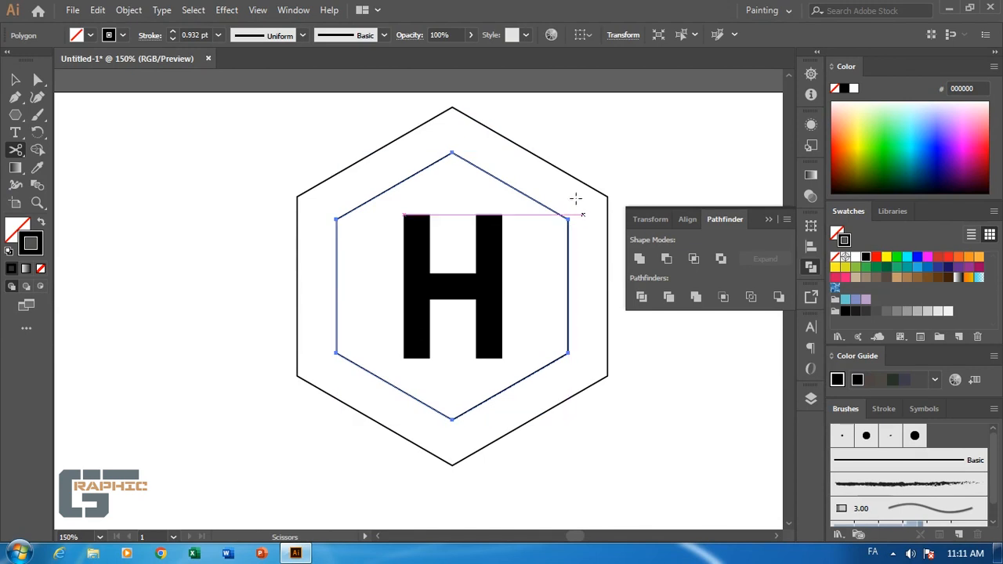
key("v")
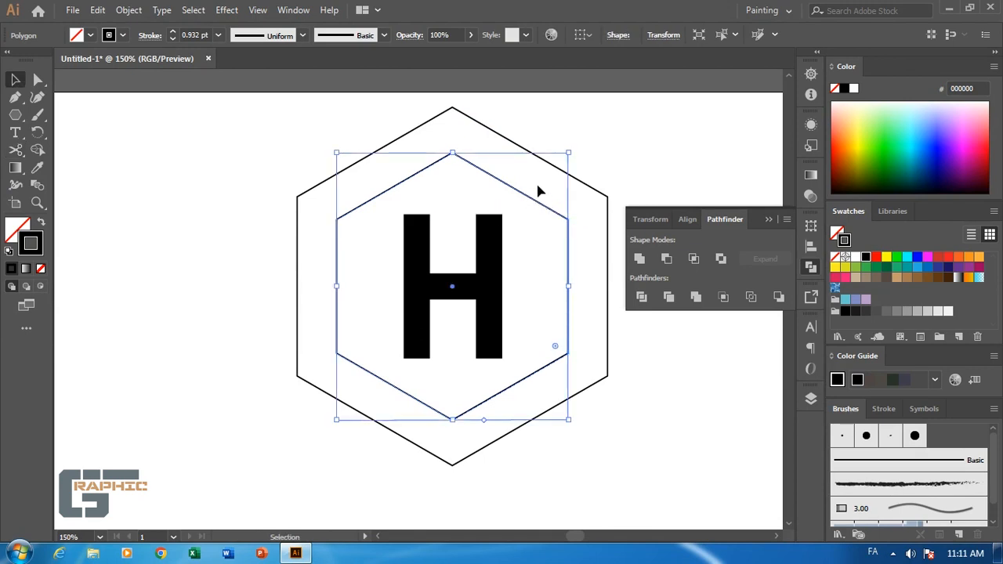
left_click_drag(568, 153, 536, 177)
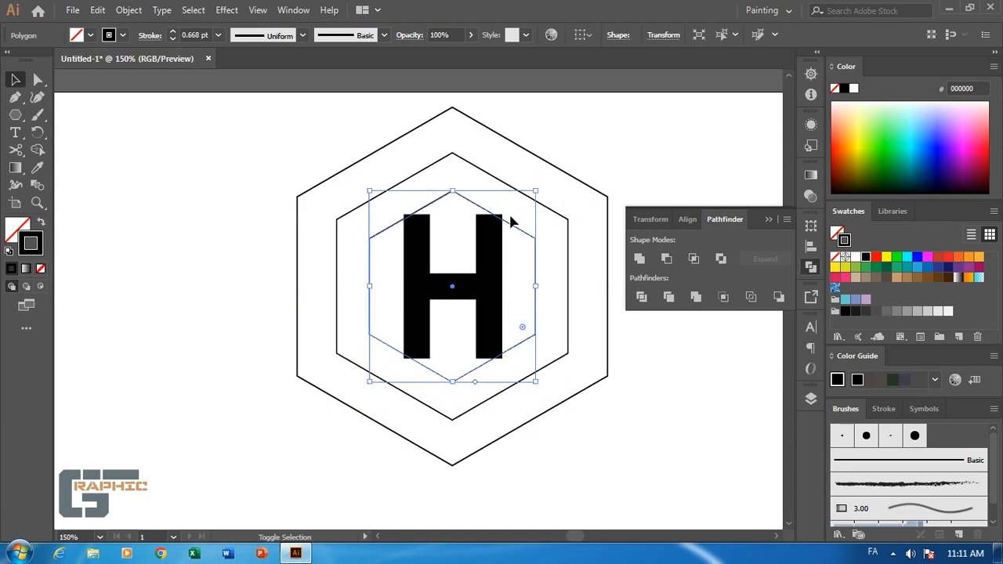
left_click(251, 337)
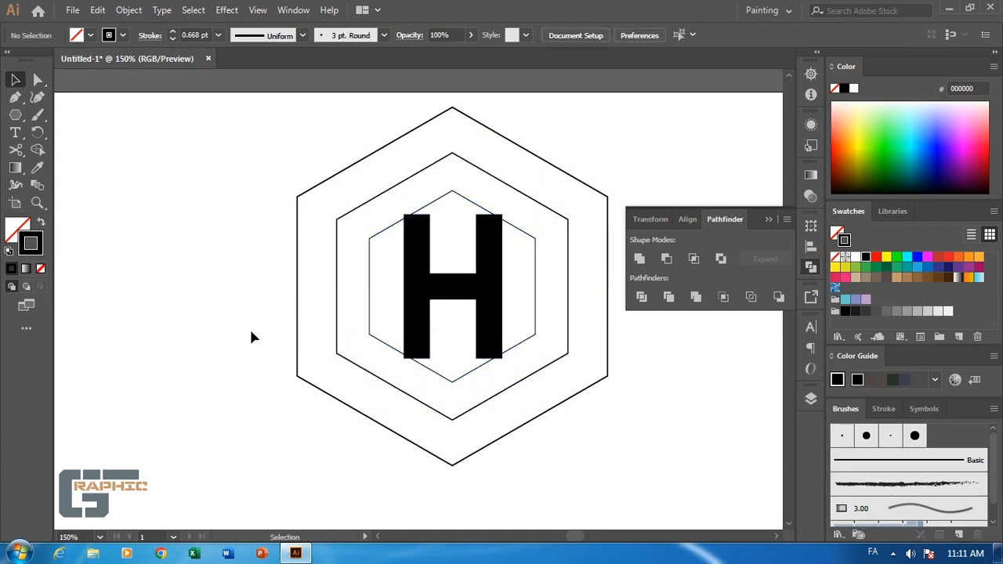
Step: Draw two vertical lines through the hexagons with the Line Segment tool, along the outer left and right edges of the H
left_click(19, 102)
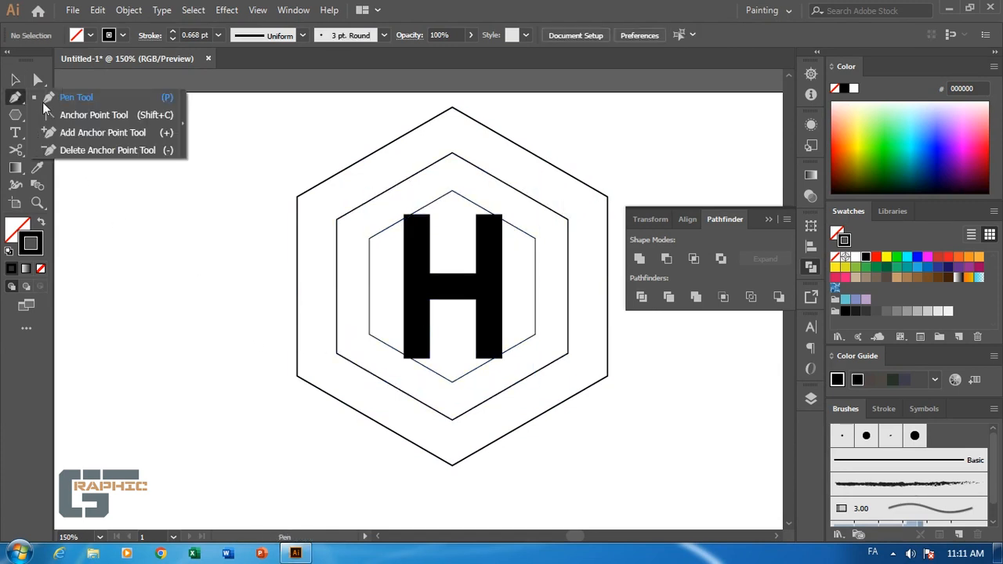
left_click(15, 115)
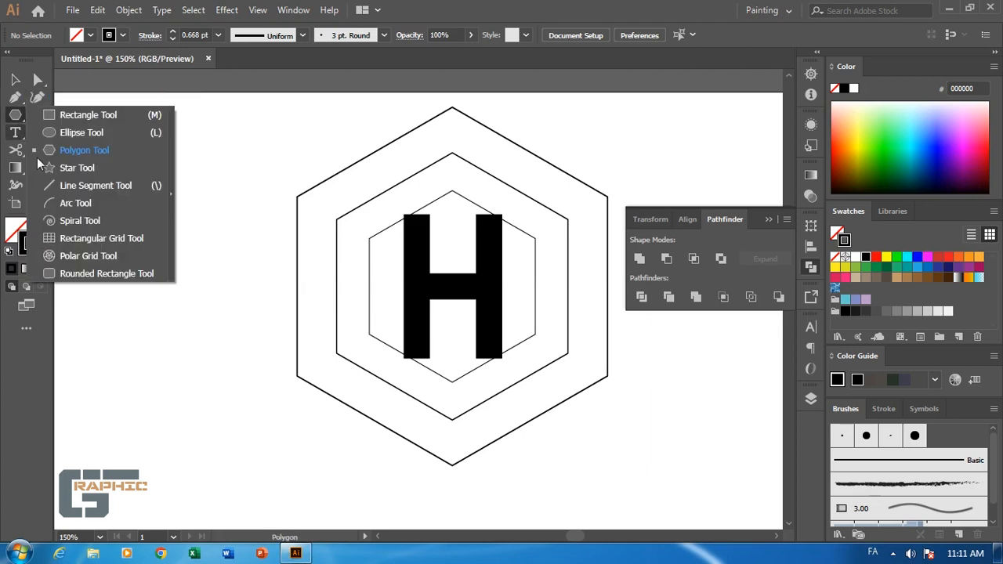
left_click(63, 185)
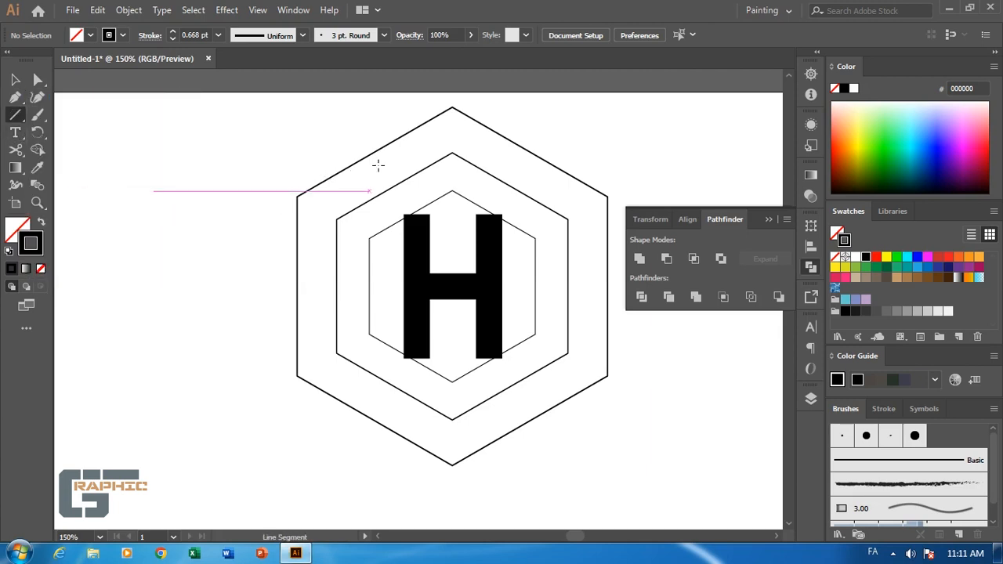
left_click_drag(403, 216, 404, 492)
left_click_drag(502, 121, 502, 462)
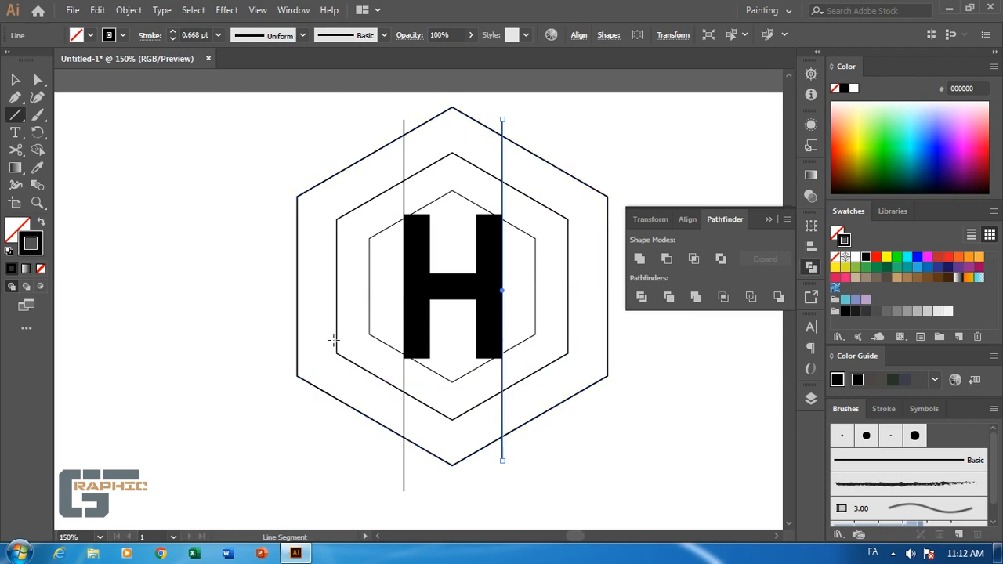
Step: Draw two more vertical lines and align them with the left and right sides of the middle hexagon
left_click_drag(337, 129, 333, 461)
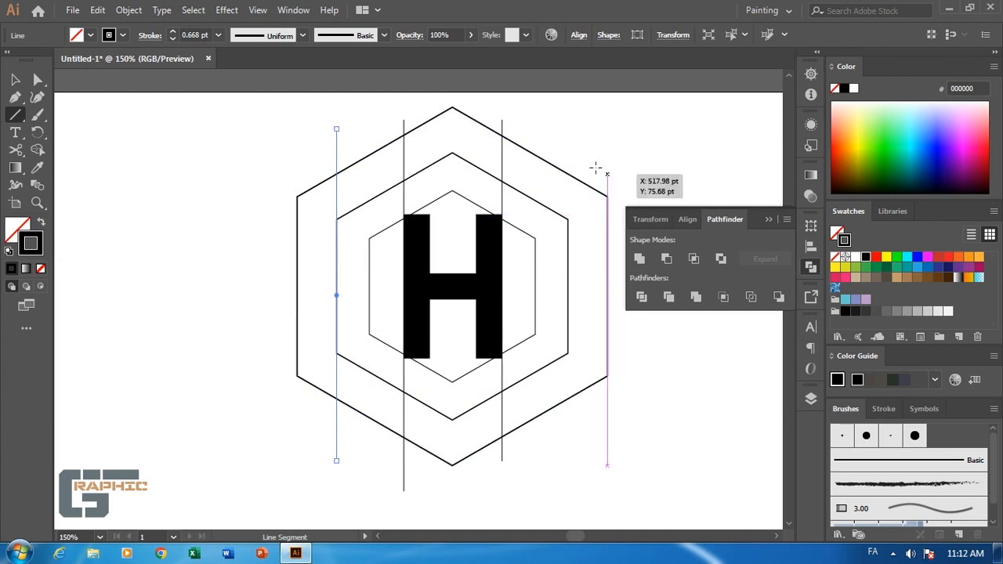
left_click_drag(558, 130, 557, 450)
key("v")
left_click_drag(559, 279, 573, 279)
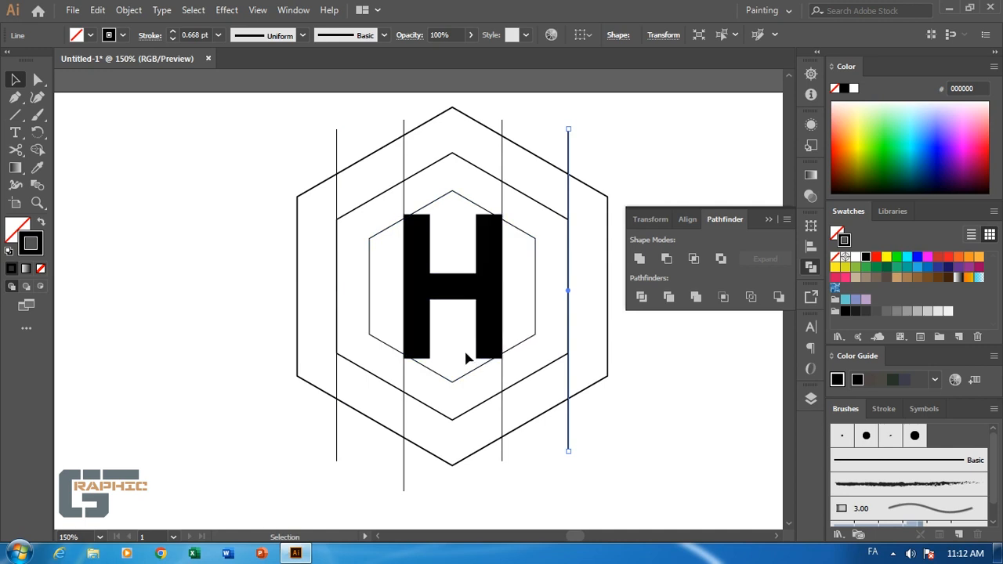
Step: Select all artwork and merge the outer ring's upper-left with left segments and right with lower-right segments using Shape Builder
key("v")
key("ctrl+a")
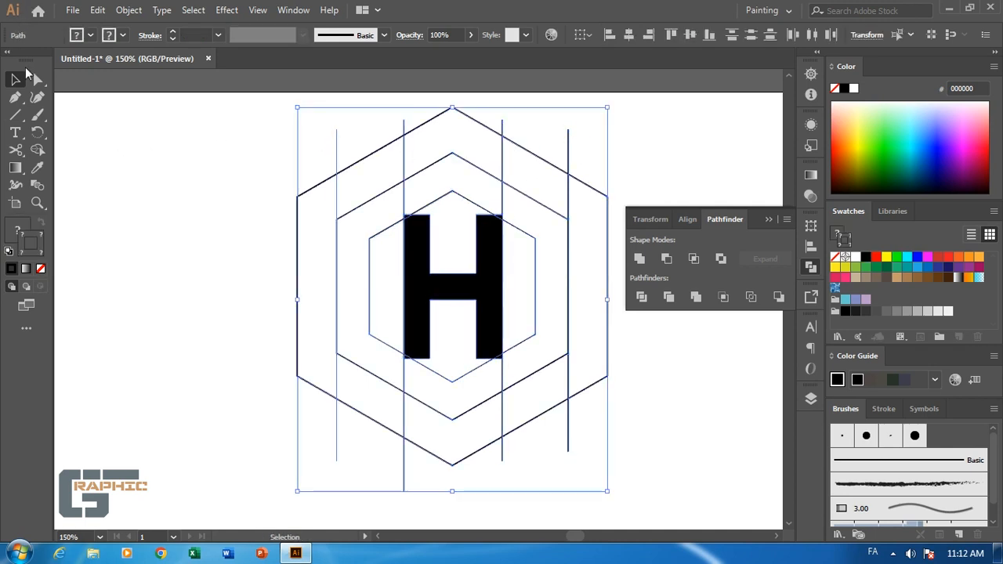
key("shift+m")
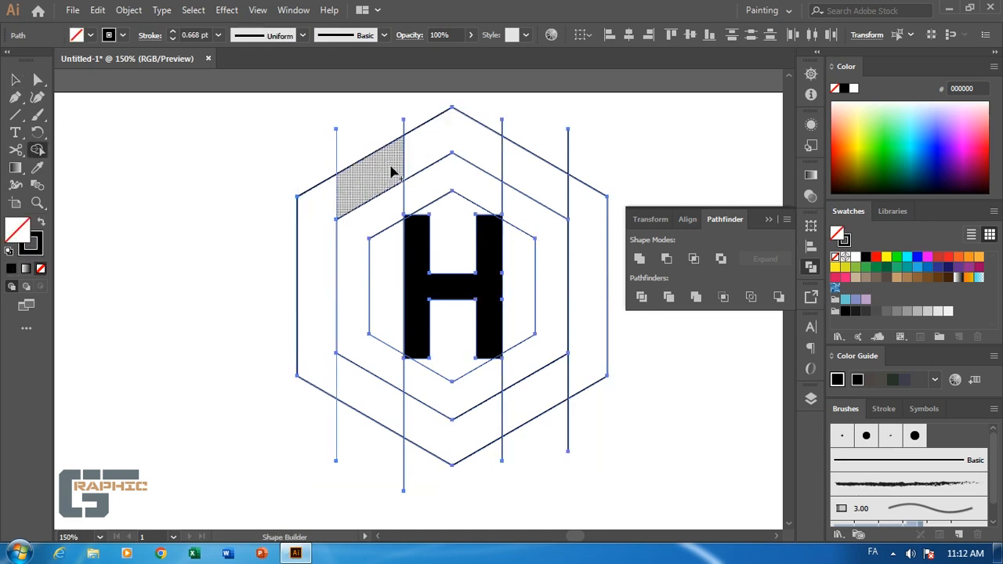
left_click_drag(391, 169, 318, 237)
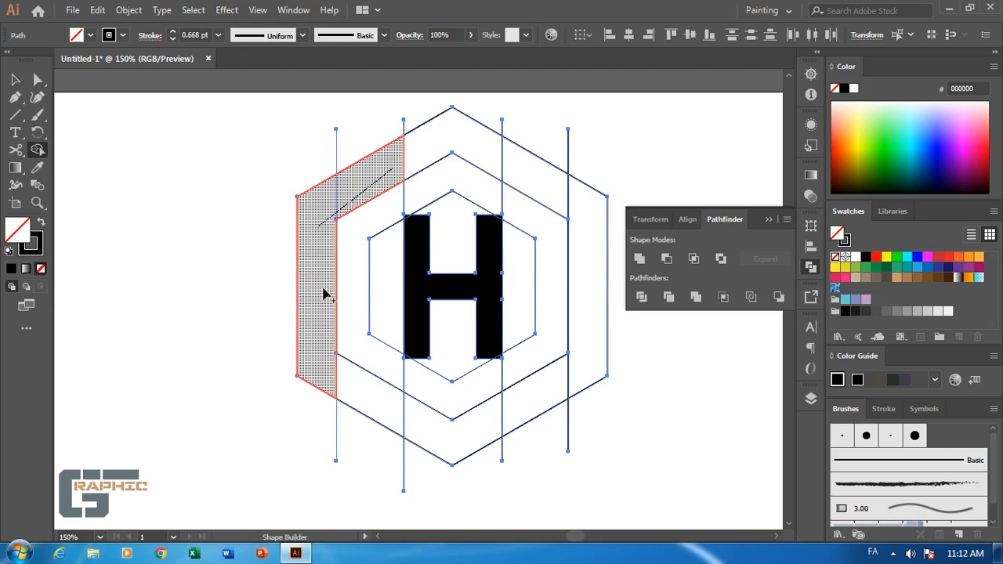
left_click_drag(319, 285, 322, 291)
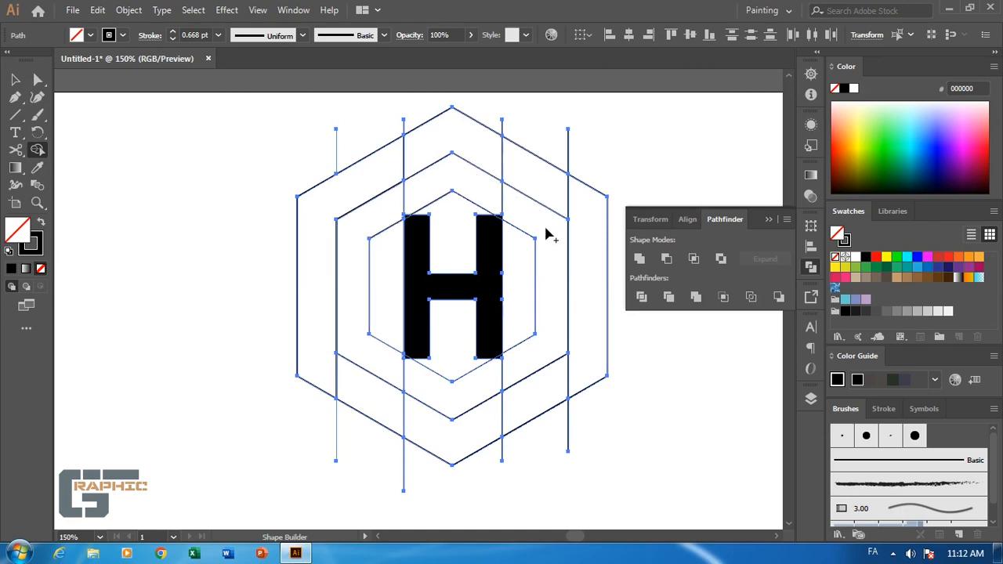
left_click_drag(580, 382, 598, 337)
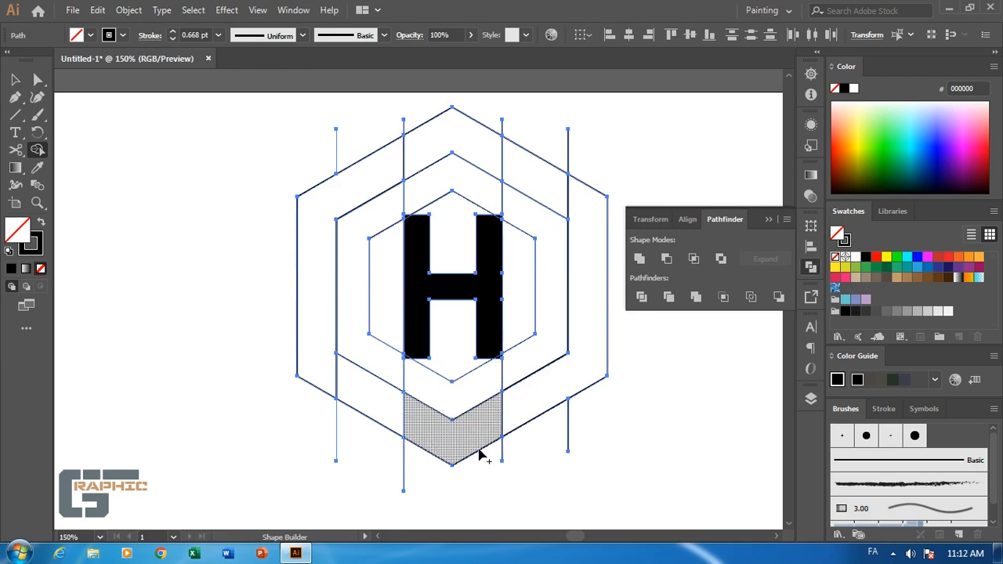
mouse_move(475, 472)
left_mouse_down()
mouse_move(397, 424)
mouse_move(448, 444)
left_mouse_up()
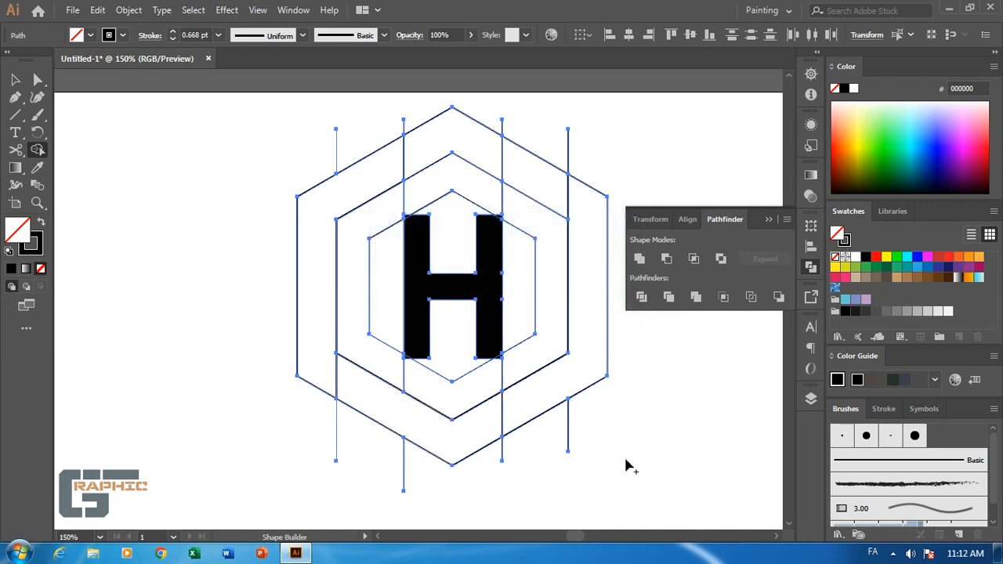
Step: Select the H and enlarge it around its centre so it reaches almost the width of the smallest hexagon
left_click(13, 80)
left_click(385, 307)
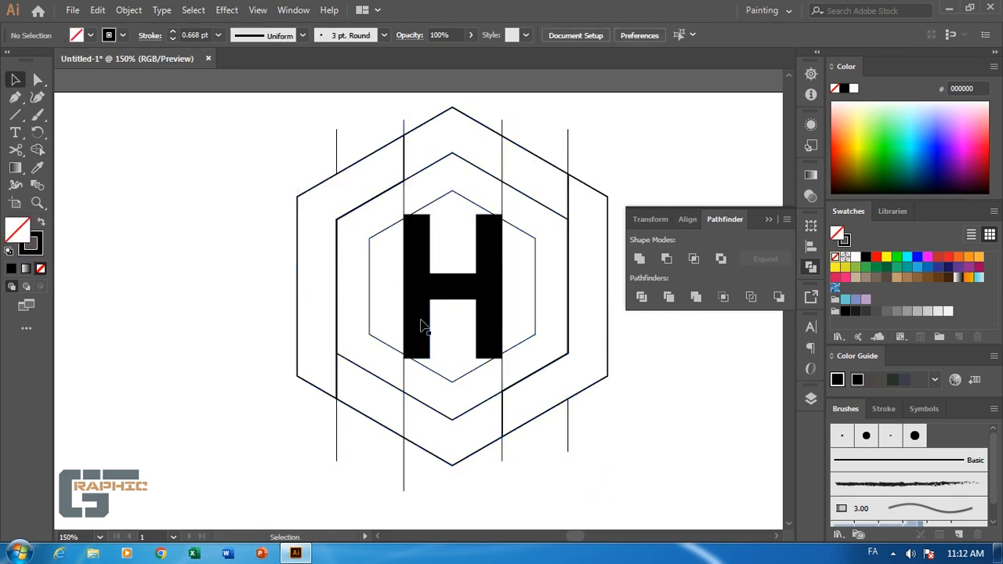
left_click(495, 270)
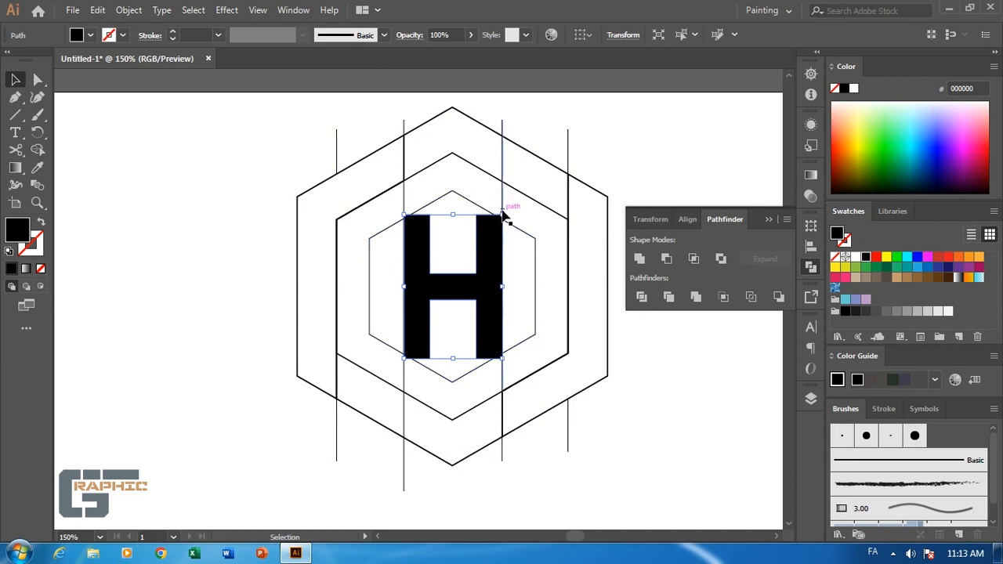
left_click_drag(503, 211, 533, 195)
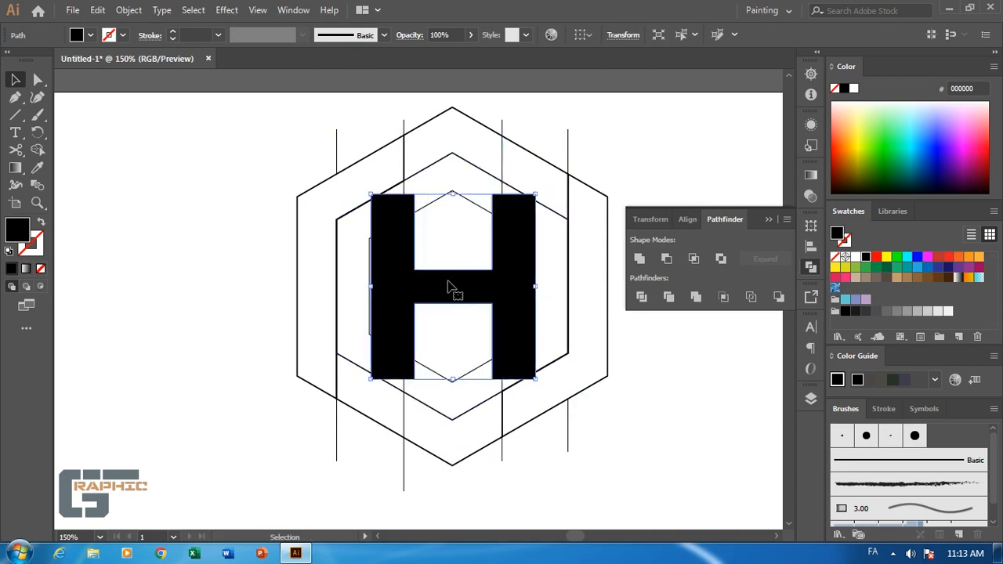
left_click_drag(535, 195, 527, 203)
Step: Extend the H's left leg down to the outer hexagon and place its two bottom corners on the hexagon's slanted edge
key("a")
left_click(378, 370)
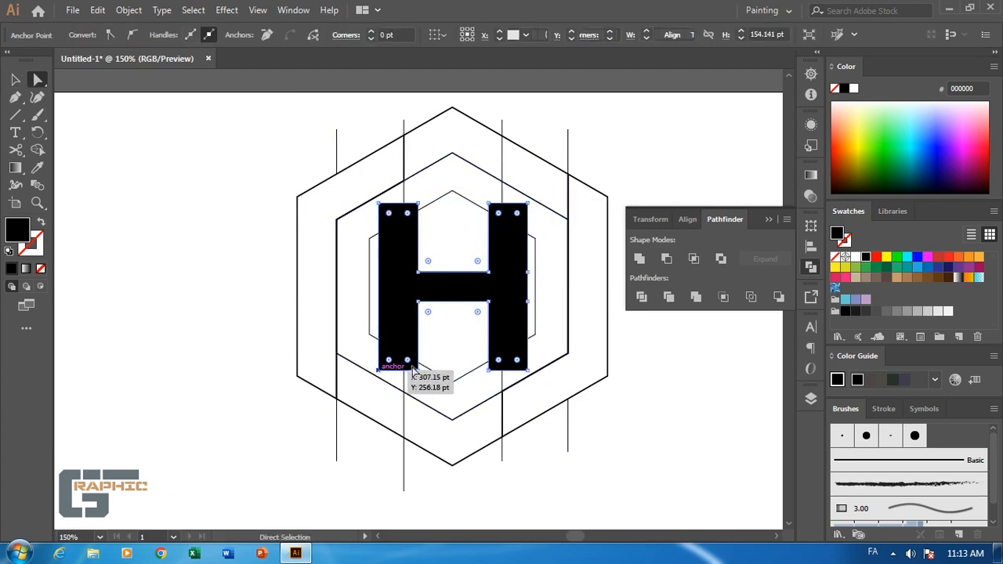
left_click(418, 370, "shift")
left_click_drag(413, 384, 416, 424)
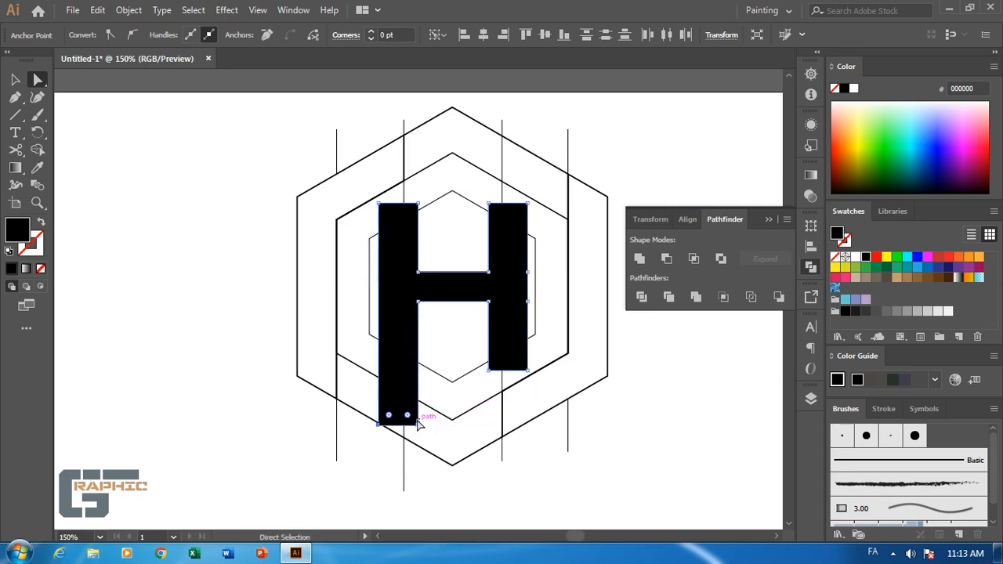
key("ctrl+plus")
key("ctrl+plus")
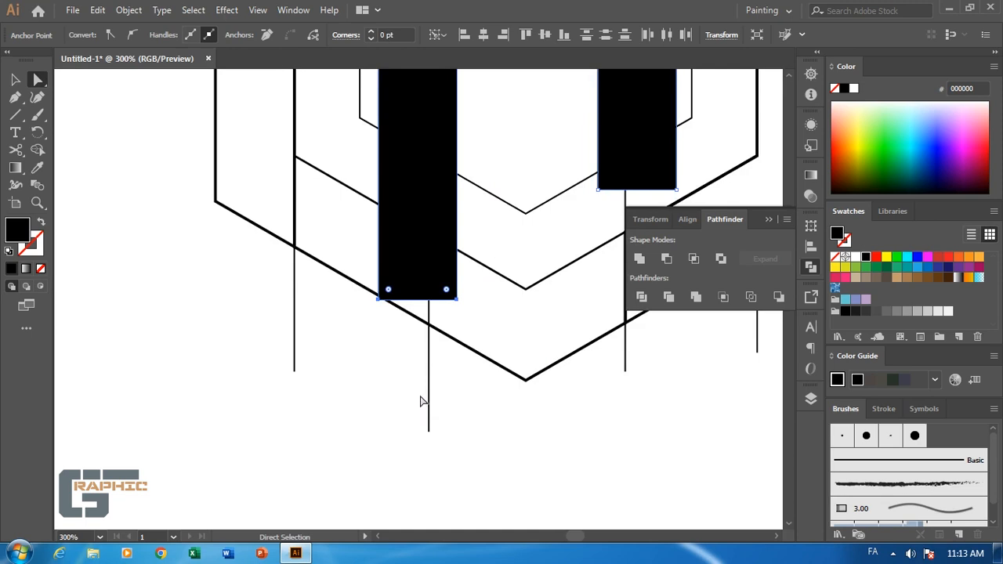
mouse_move(379, 299)
left_mouse_down()
mouse_move(380, 288)
mouse_move(383, 298)
left_mouse_up()
left_click_drag(449, 312, 458, 343)
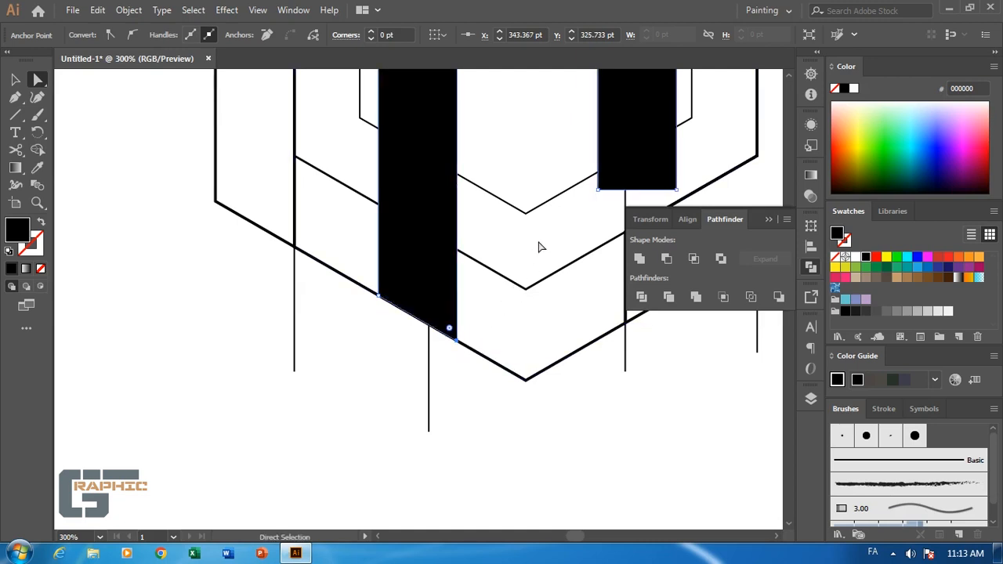
Step: Extend the H's right leg up to the outer hexagon and place its top corners on the hexagon's slanted edge
left_click_drag(519, 250, 367, 402)
left_click_drag(455, 246, 423, 380)
left_click_drag(435, 306, 405, 424)
left_click(385, 259)
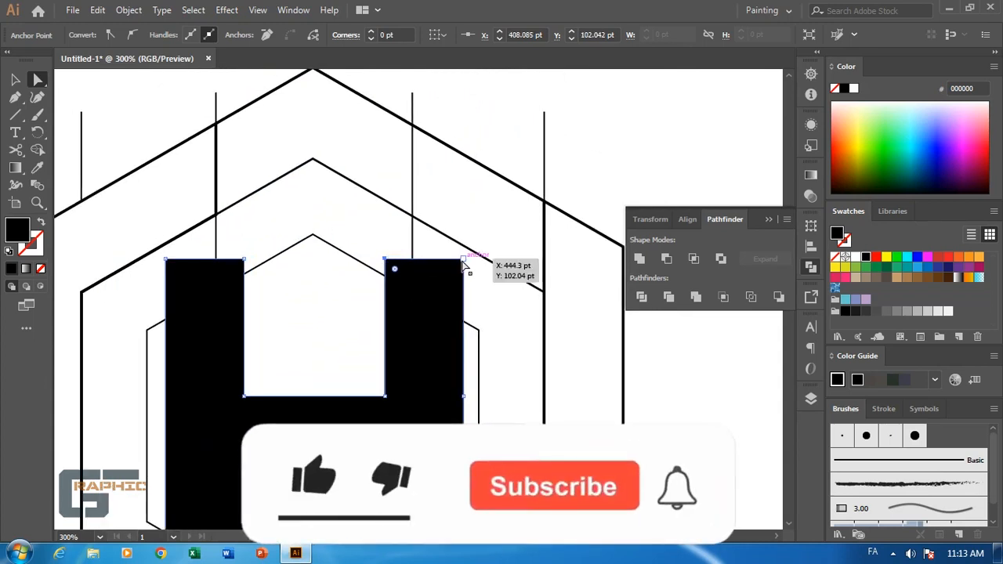
left_click(464, 259, "shift")
left_click_drag(466, 264, 464, 159)
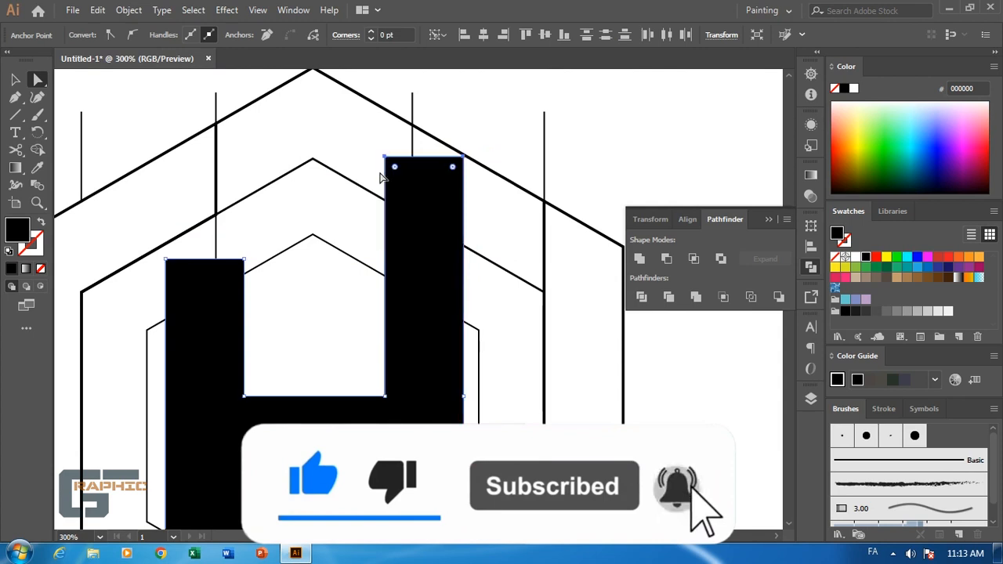
left_click(384, 159)
left_click_drag(386, 158, 393, 123)
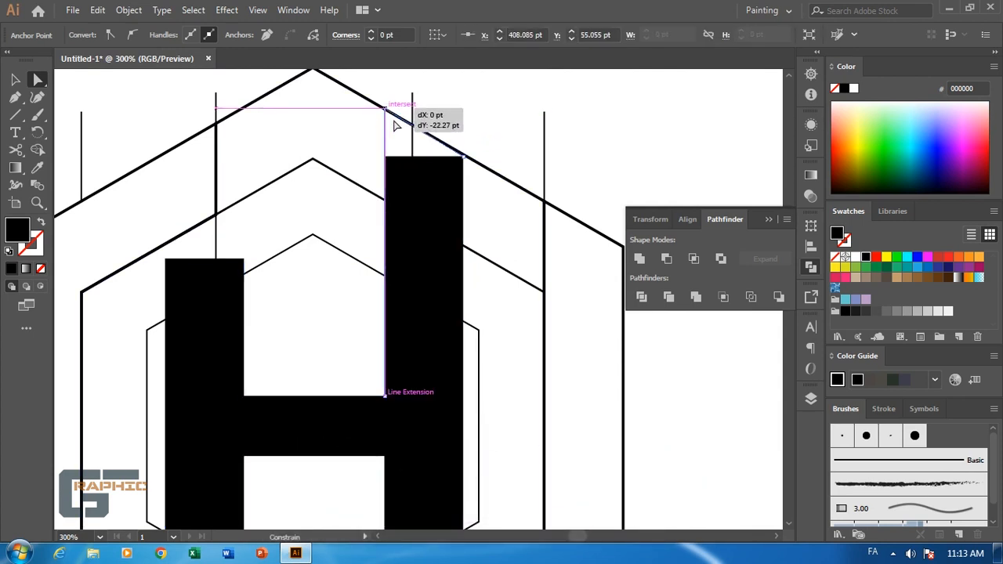
Step: Fit the right leg's top-right corner to the outer hexagon and slant its bottom end along the smallest hexagon's lower-right edge
left_click_drag(462, 157, 472, 146)
left_click(485, 146)
key("space")
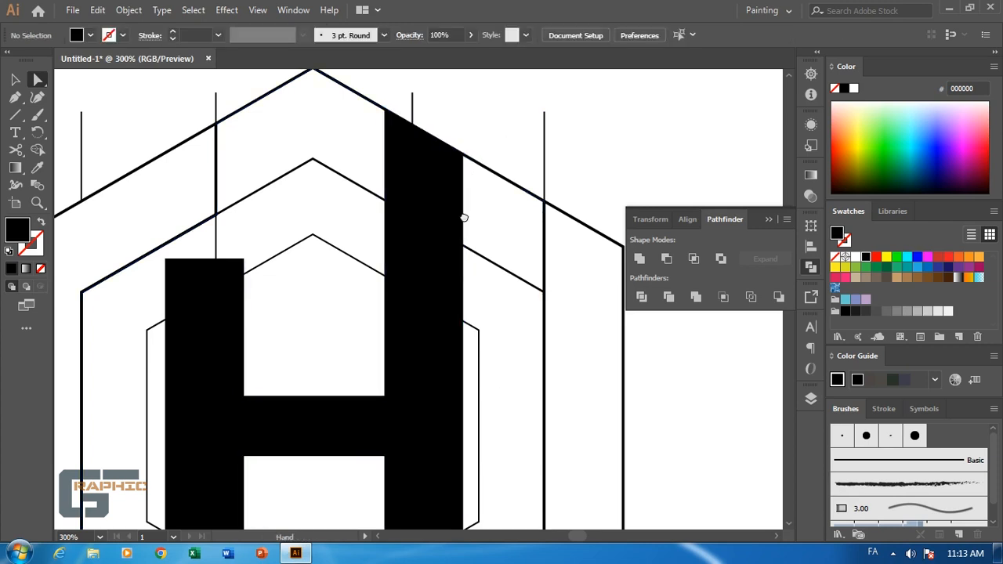
left_click_drag(464, 215, 477, 103)
left_click_drag(452, 251, 471, 142)
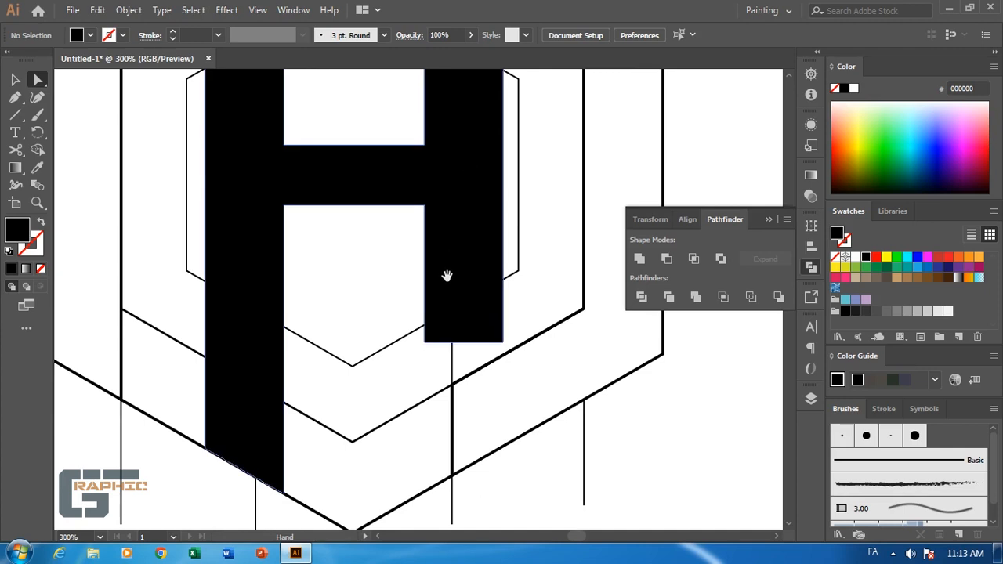
left_click(426, 342)
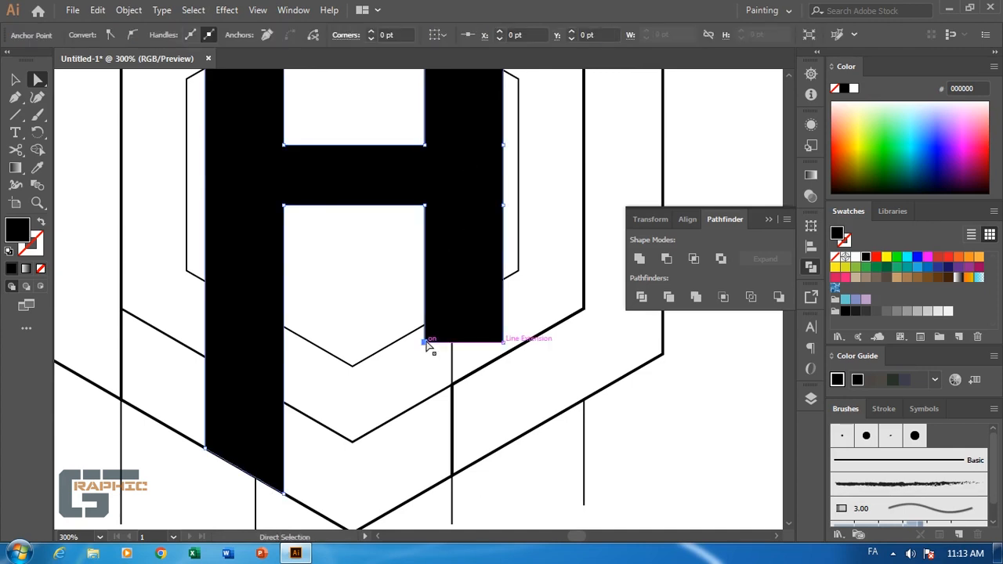
left_click_drag(426, 339, 505, 350)
left_click_drag(509, 308, 510, 279)
Step: Slant the top end of the H's left leg along the smallest hexagon's upper-left edge by moving its two corner points
left_click_drag(384, 262, 425, 382)
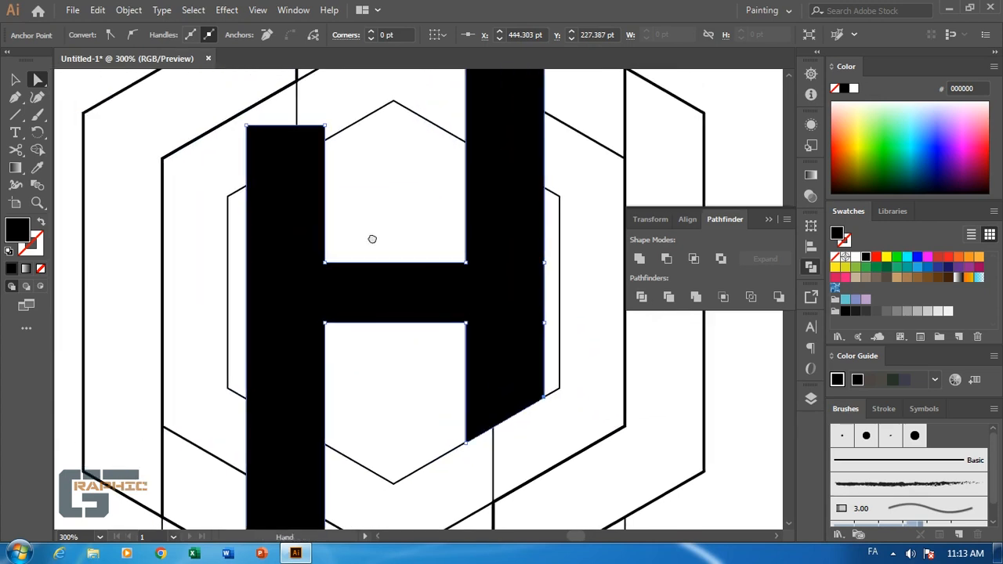
left_click_drag(371, 240, 391, 376)
left_click_drag(267, 269, 266, 322)
left_click_drag(342, 264, 345, 280)
left_click_drag(369, 247, 310, 97)
left_click_drag(366, 175, 365, 80)
key("ctrl+1")
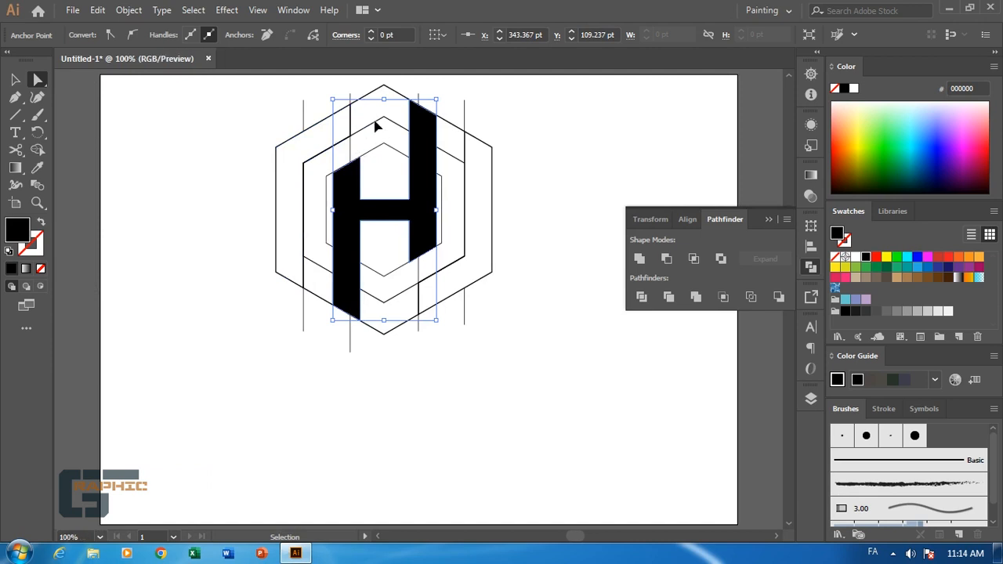
Step: Select all artwork and remove the hexagon areas between the H's legs, above and below the crossbar, with Shape Builder
key("ctrl+minus")
key("plus")
key("ctrl+plus")
key("ctrl+plus")
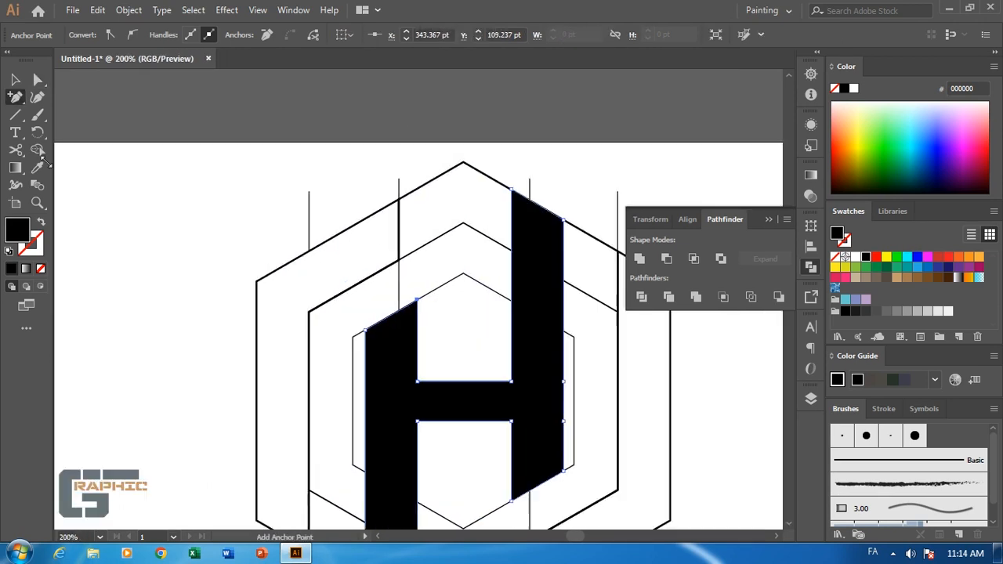
left_click(15, 79)
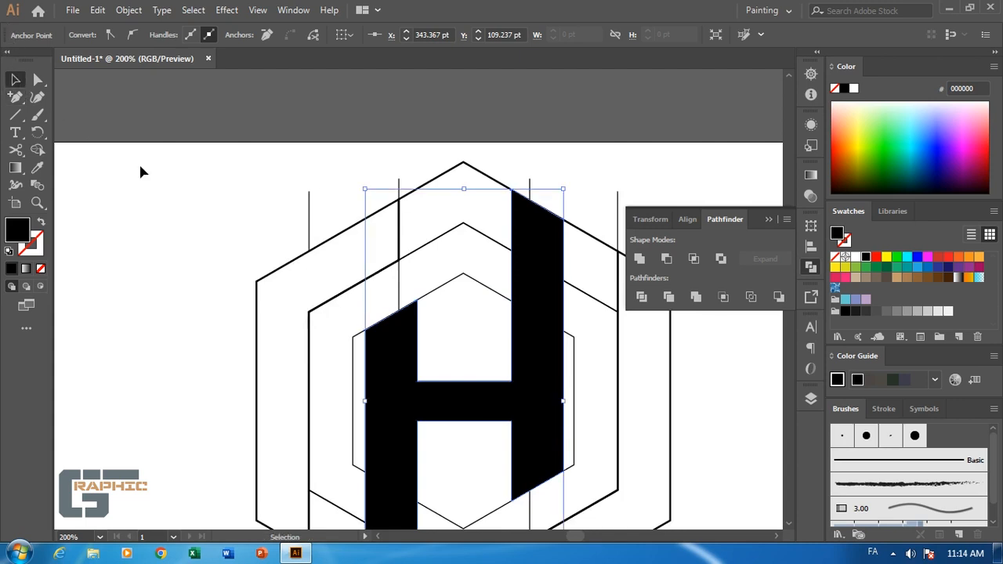
left_click_drag(327, 273, 262, 121)
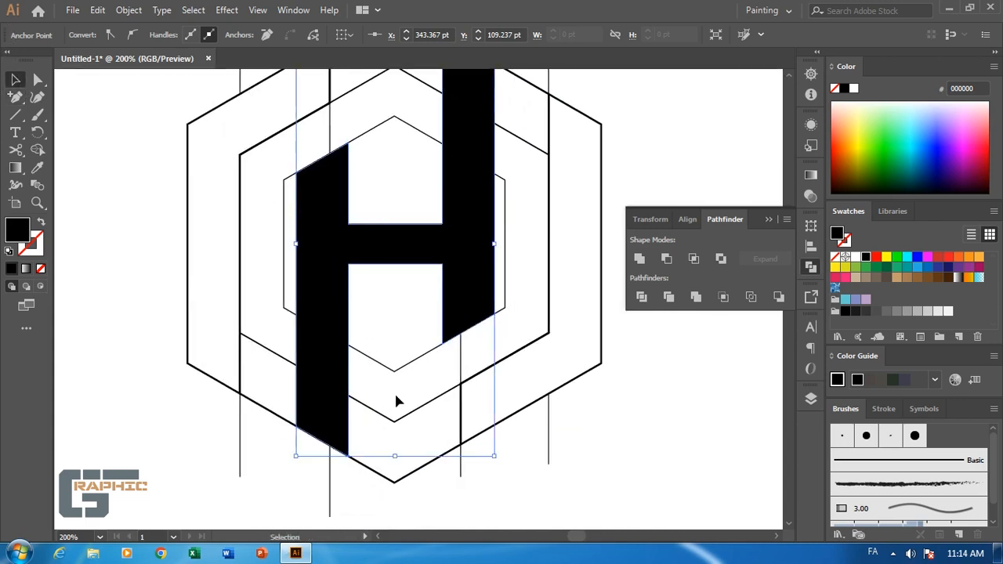
key("a")
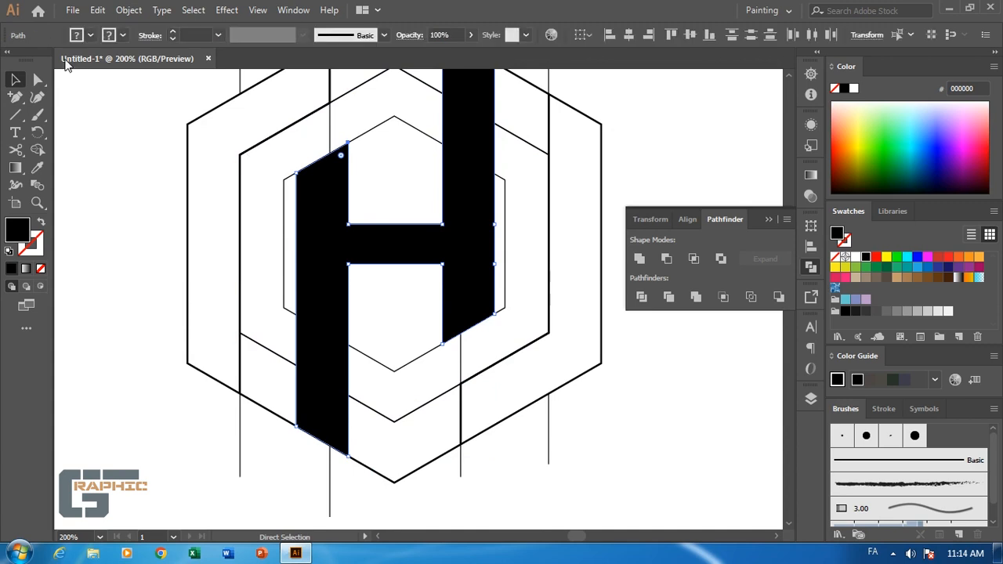
key("ctrl+a")
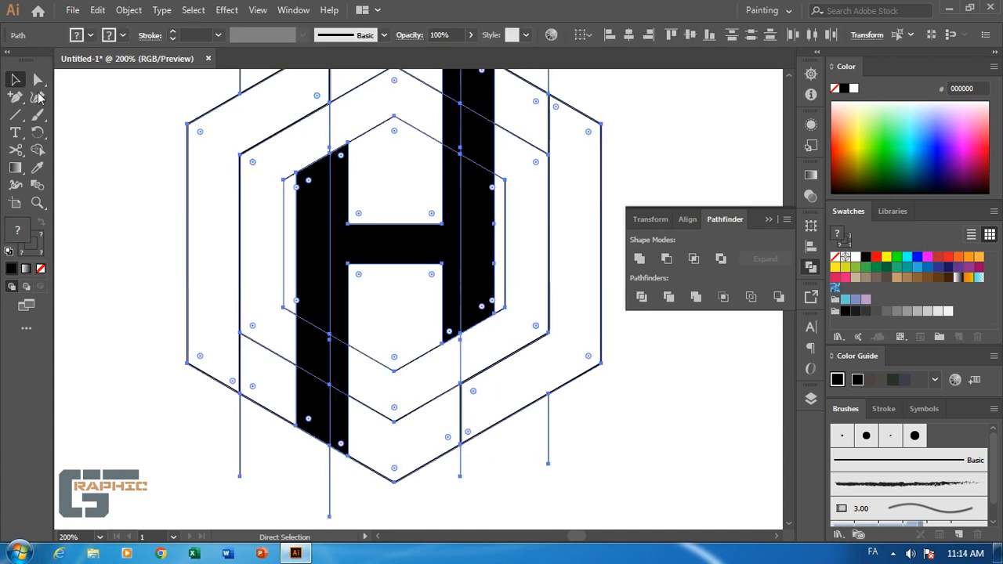
left_click(37, 148)
mouse_move(415, 496)
left_mouse_down()
mouse_move(392, 442)
mouse_move(422, 376)
mouse_move(402, 335)
left_mouse_up()
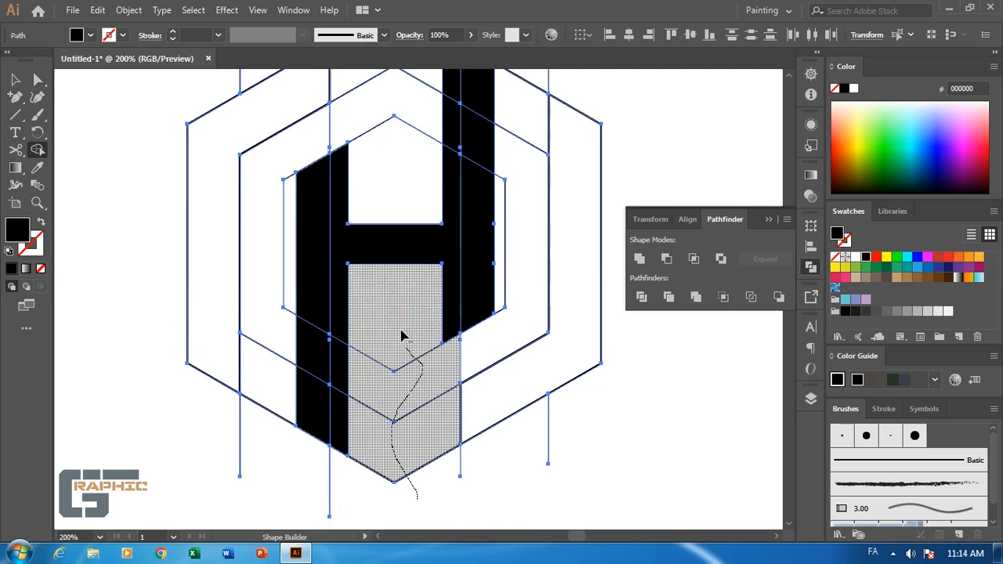
mouse_move(380, 195)
left_mouse_down()
mouse_move(414, 76)
mouse_move(415, 110)
left_mouse_up()
key("space")
mouse_move(515, 358)
left_mouse_down()
mouse_move(510, 203)
mouse_move(526, 84)
left_mouse_up()
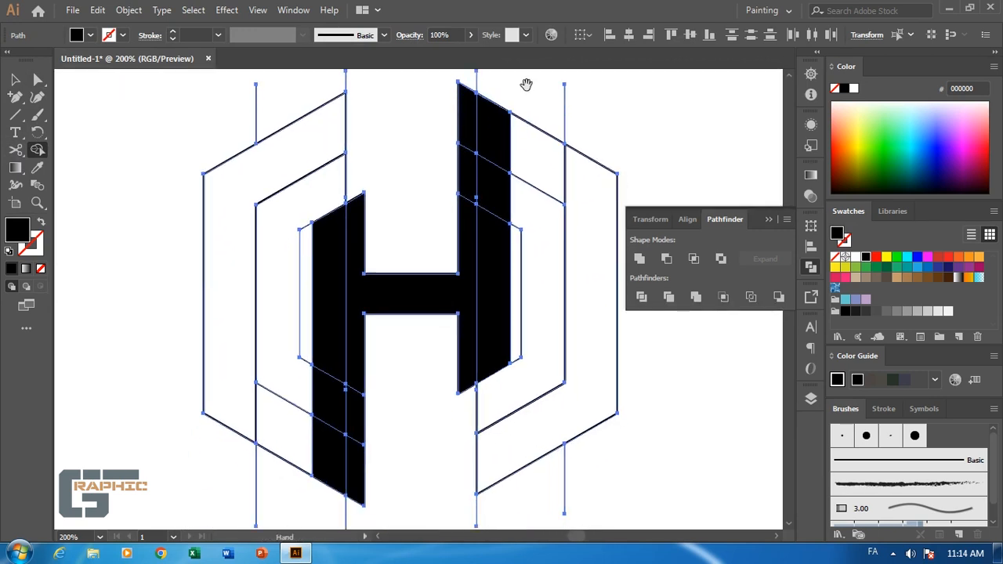
Step: Remove the inner hexagon areas between the H and the outer ring on both sides with Shape Builder
left_click_drag(292, 236, 300, 198)
left_click_drag(305, 235, 301, 293)
left_click_drag(300, 357, 300, 376)
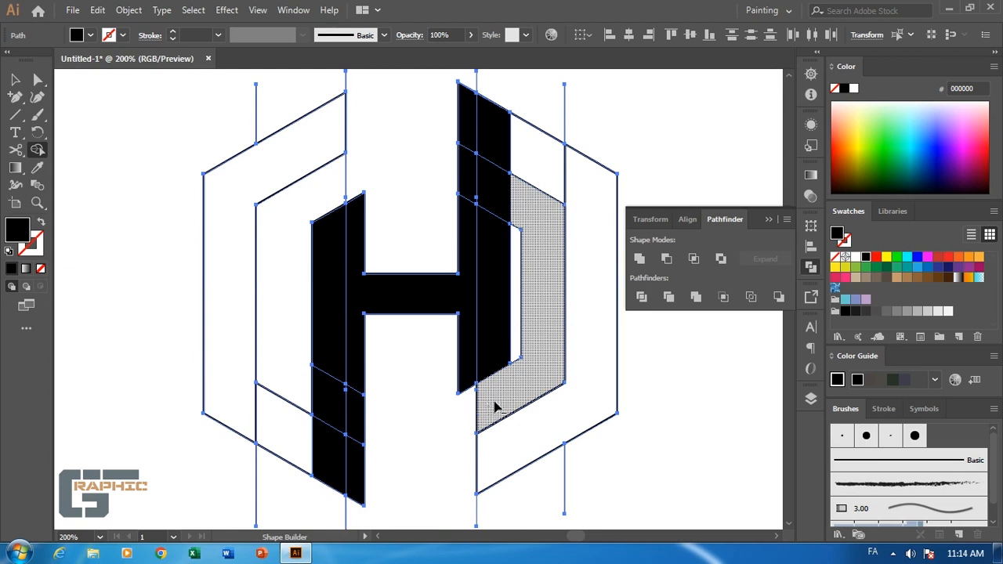
left_click_drag(523, 379, 539, 303)
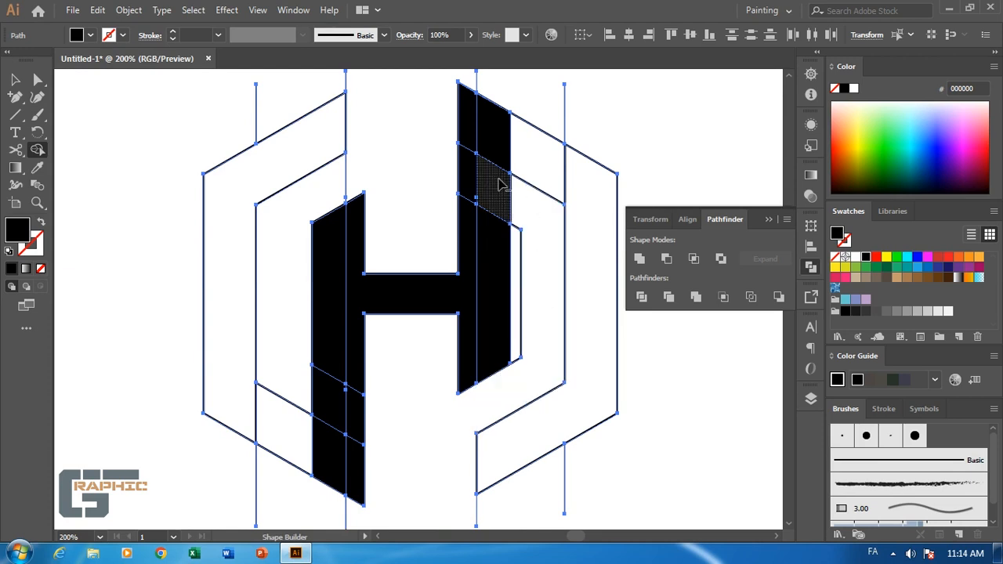
Step: Remove the vertical line stubs above the outer hexagon and the one between the upper-left ring piece and the left leg
left_click_drag(540, 98, 586, 114)
mouse_move(534, 94)
left_mouse_down()
mouse_move(441, 83)
mouse_move(461, 333)
left_mouse_up()
left_click_drag(469, 452, 467, 453)
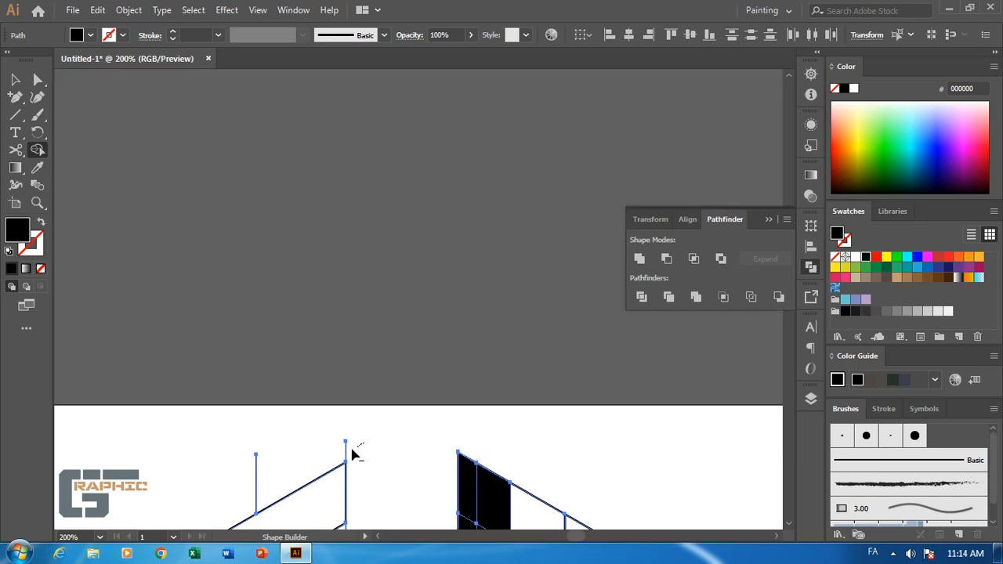
left_click_drag(414, 403, 407, 235)
left_click_drag(461, 463, 475, 199)
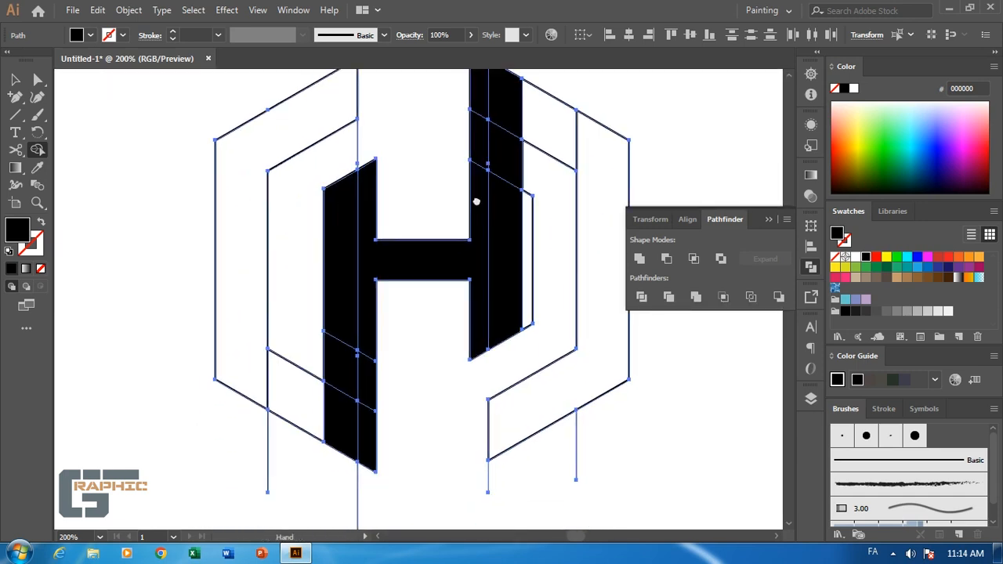
left_click_drag(380, 122, 332, 149)
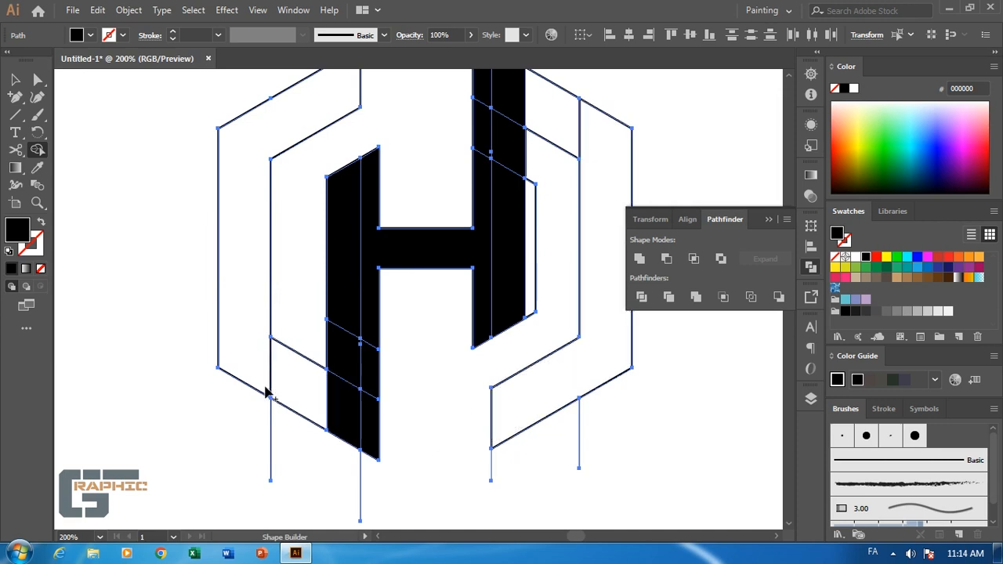
Step: Remove the ring segment beside the left leg's lower end and the vertical line stubs below the hexagon
left_click_drag(304, 321, 278, 467)
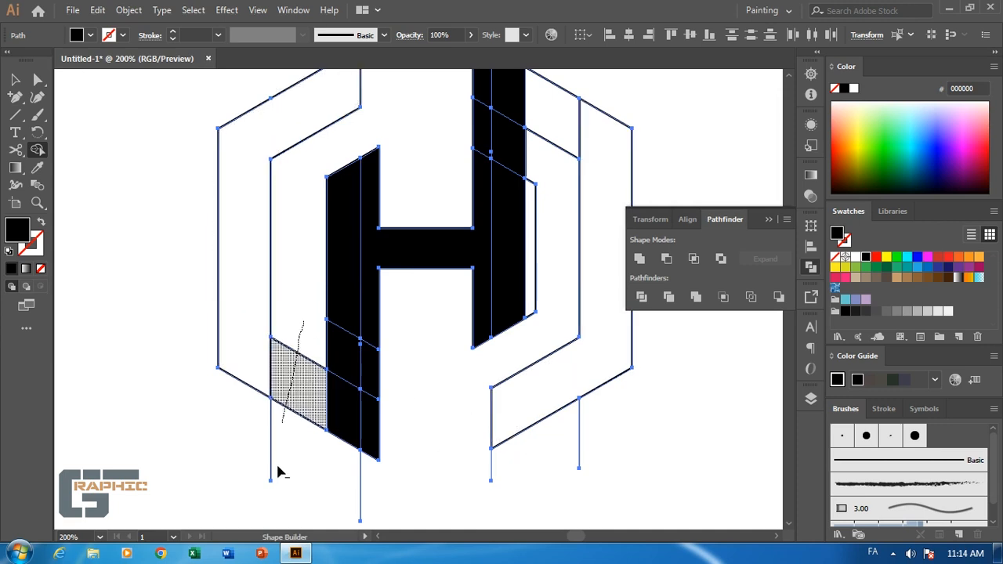
left_click_drag(413, 497, 413, 497)
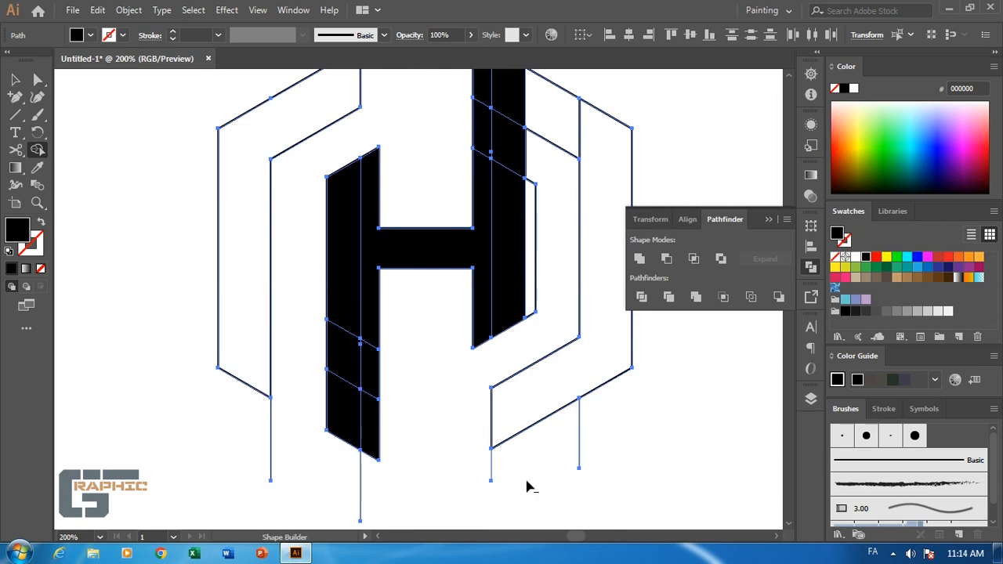
left_click_drag(334, 474, 344, 478)
Step: Remove the ring segment beside the right leg's upper end and the narrow sliver along that leg, and deselect the artwork
left_click_drag(556, 238, 551, 331)
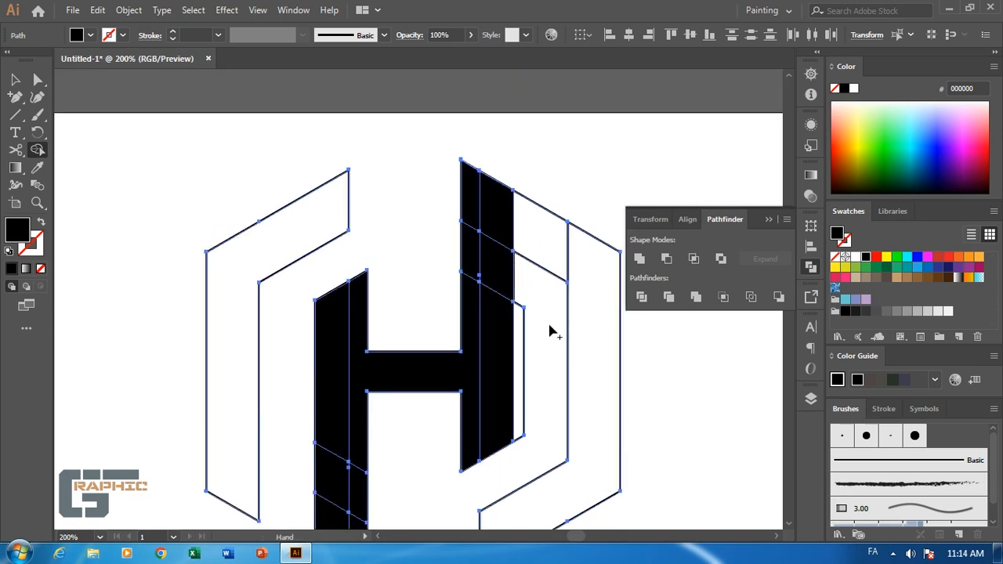
left_click_drag(558, 262, 559, 194)
left_click_drag(552, 319, 572, 205)
left_click(548, 244, "alt")
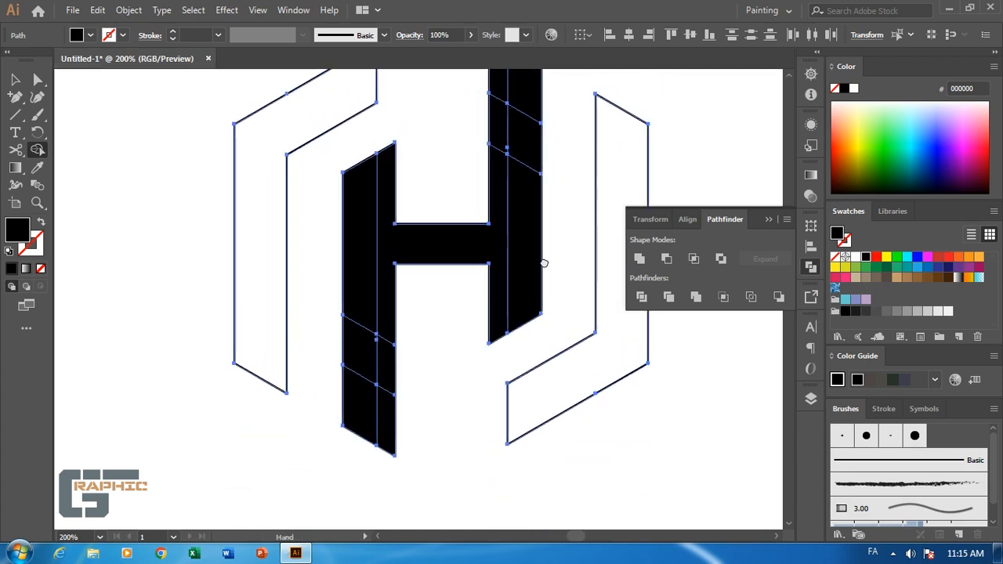
left_click_drag(542, 262, 532, 296)
left_click(14, 80)
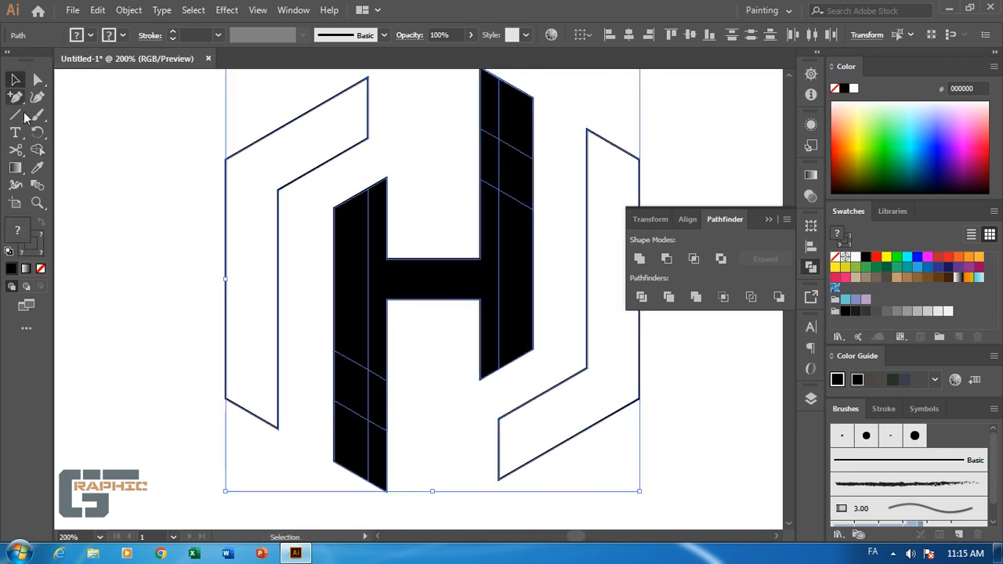
left_click(90, 317)
scroll(235, 369, "right", 2)
scroll(235, 368, "up", 1)
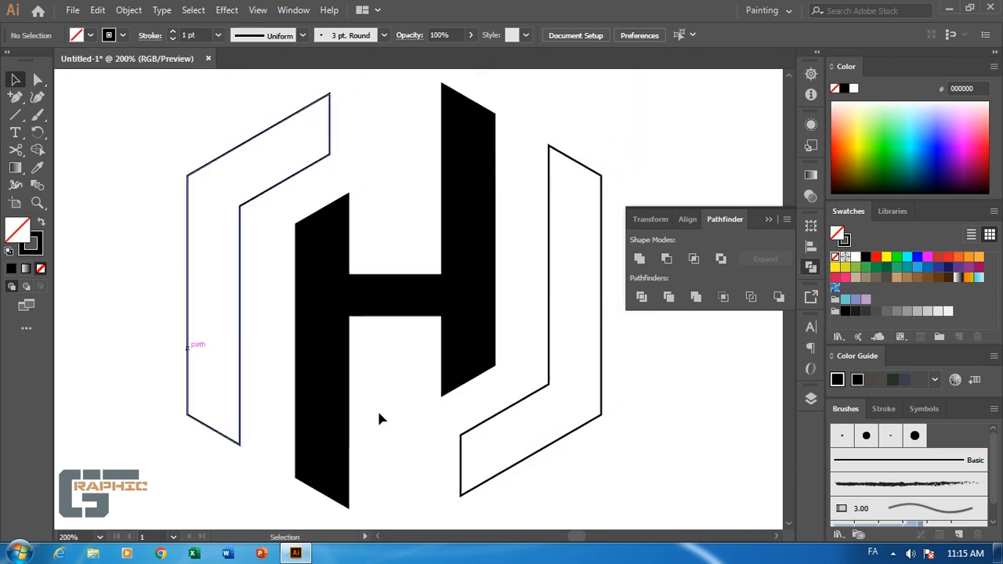
Step: Show the rulers, place a vertical guide on the right leg's inner edge, and move the right ring piece inward to align with it
left_click_drag(502, 412, 484, 423)
key("ctrl+r")
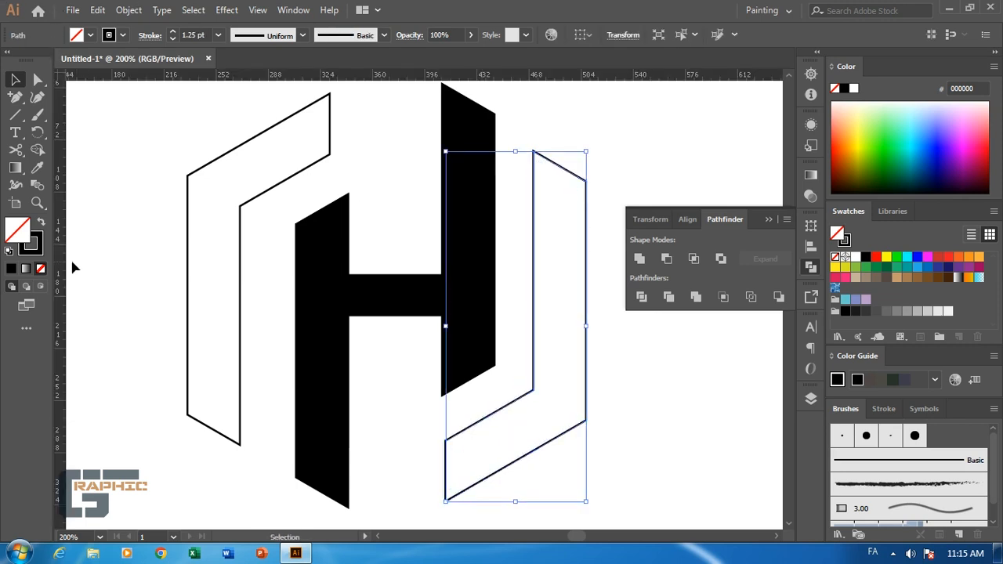
mouse_move(60, 284)
left_mouse_down()
mouse_move(272, 345)
mouse_move(378, 356)
mouse_move(444, 376)
mouse_move(442, 387)
left_mouse_up()
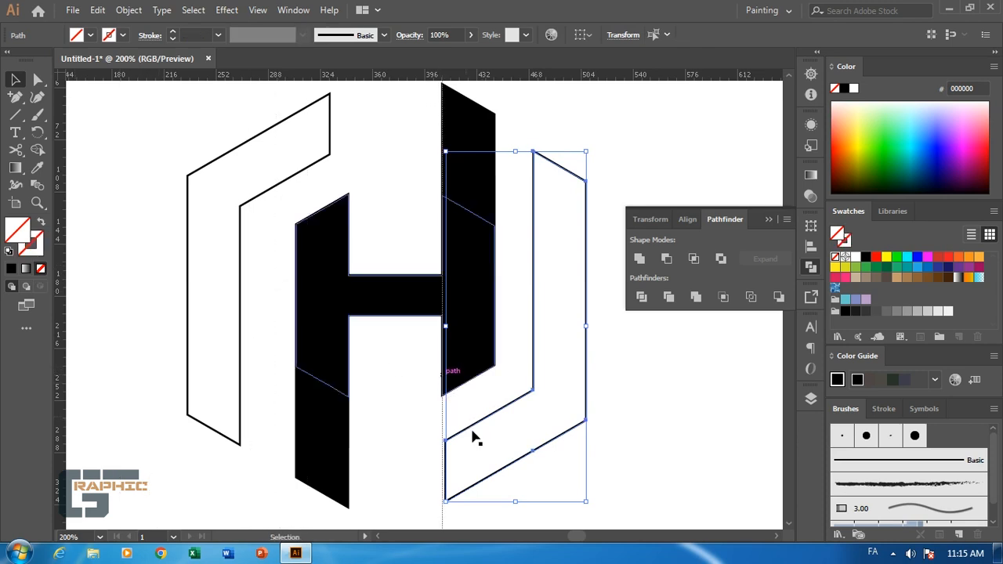
left_click(489, 465)
left_click_drag(512, 463, 509, 472)
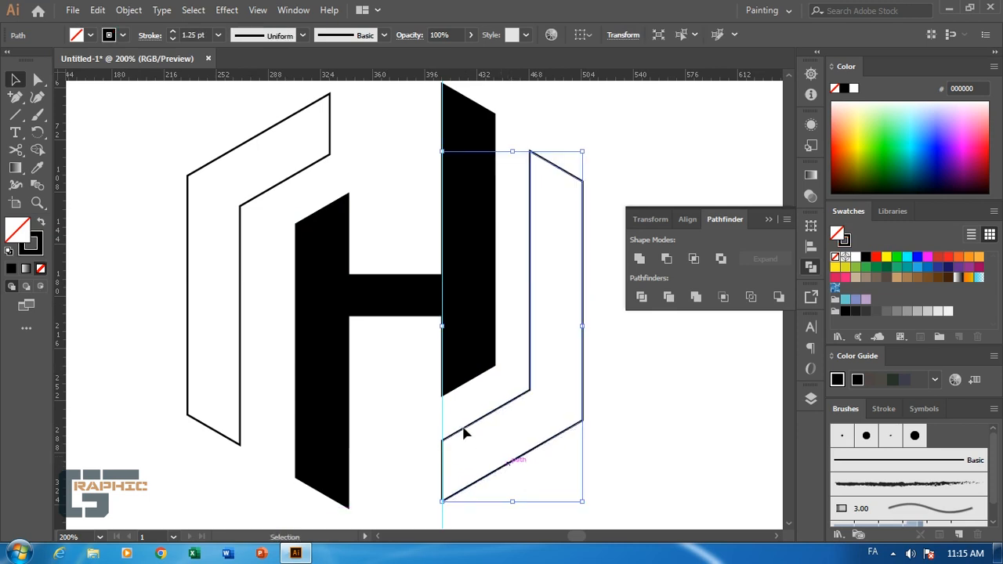
left_click_drag(371, 331, 436, 321)
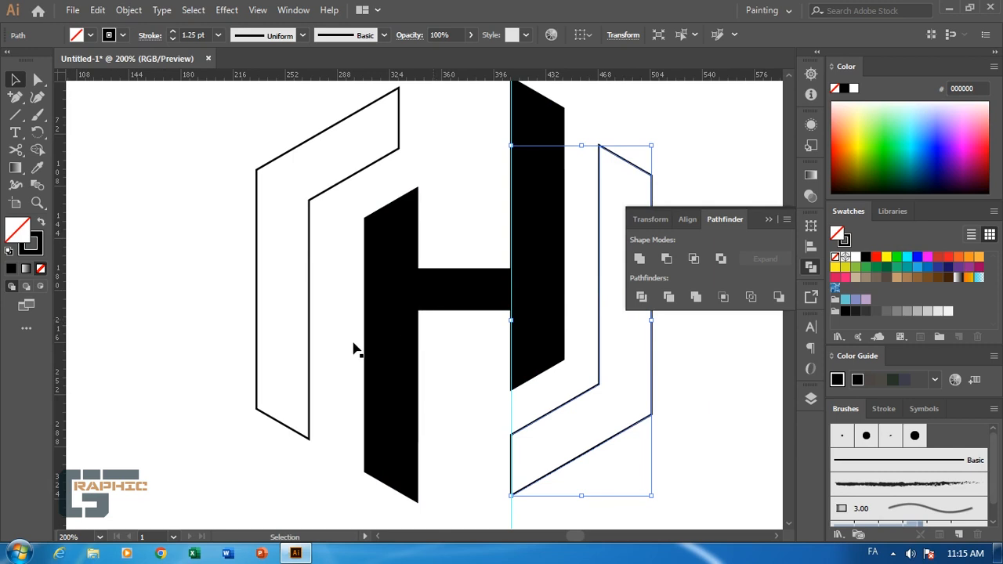
Step: Move the left ring piece inward until its right end lines up with the left leg's inner edge
left_click(311, 347)
left_click_drag(318, 334, 320, 344)
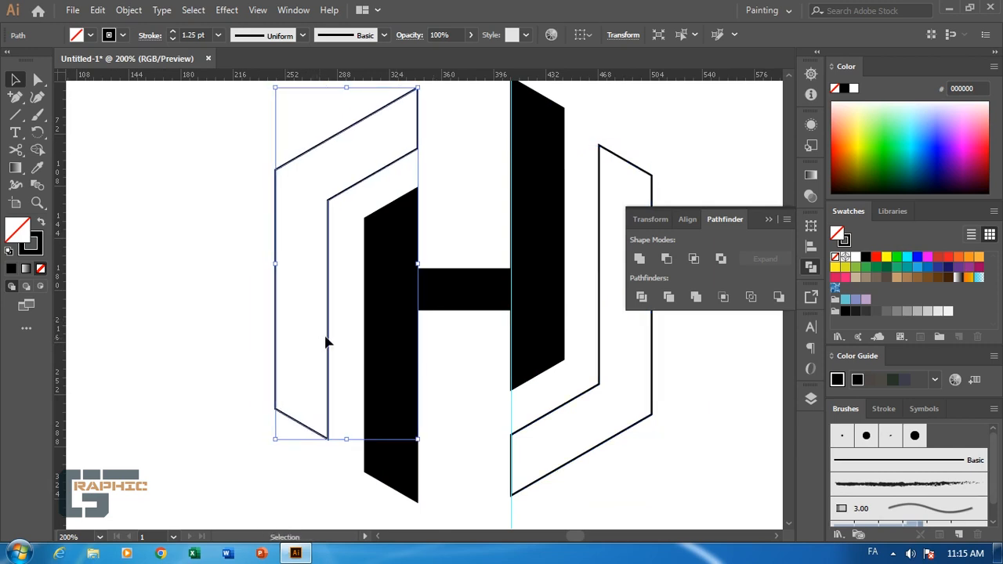
left_click(462, 222)
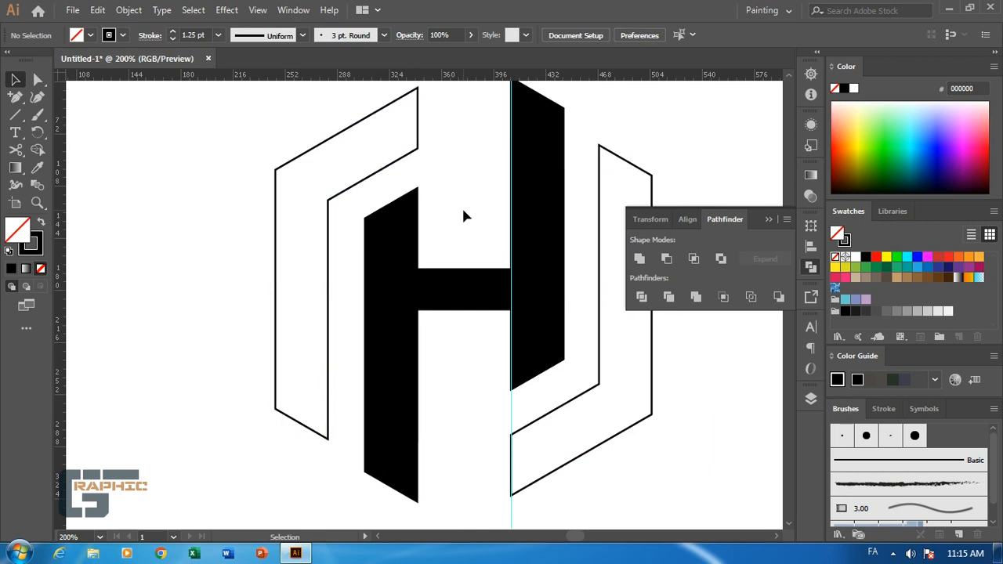
Step: Delete the vertical guide along the H's right leg
left_click_drag(465, 186, 438, 242)
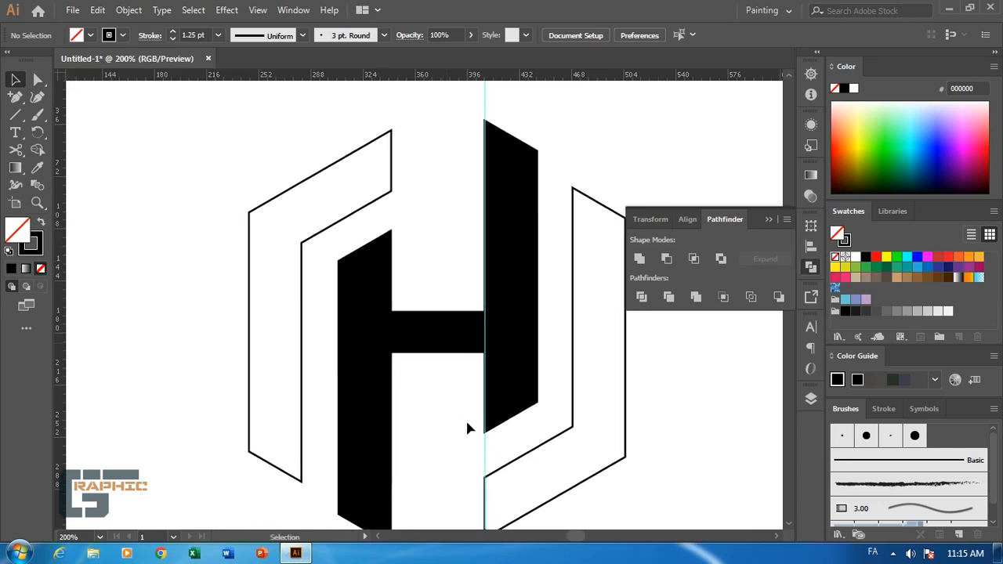
left_click_drag(477, 454, 470, 458)
key("Delete")
left_click_drag(456, 353, 437, 254)
left_click(284, 384)
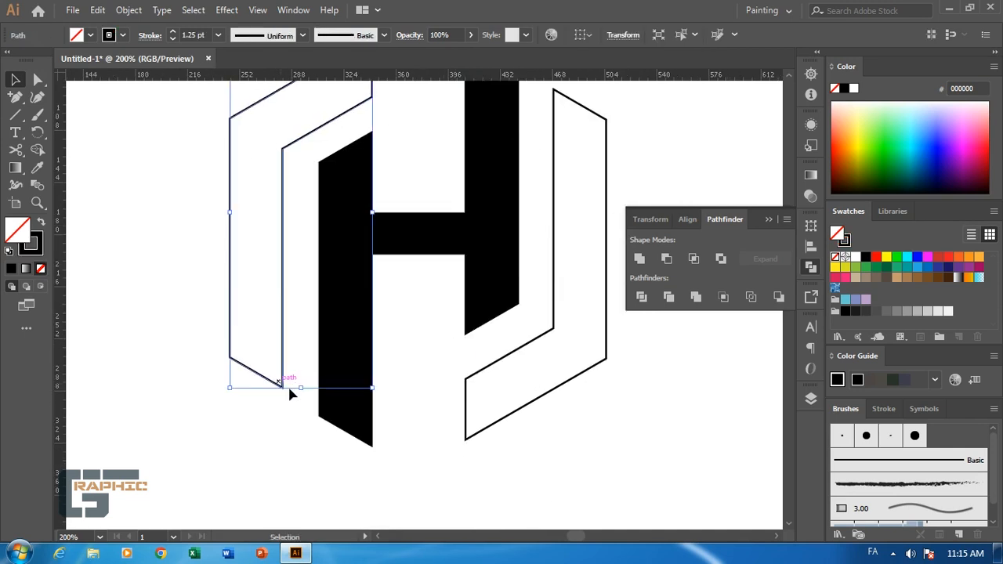
left_click(404, 348)
left_click_drag(395, 375, 382, 448)
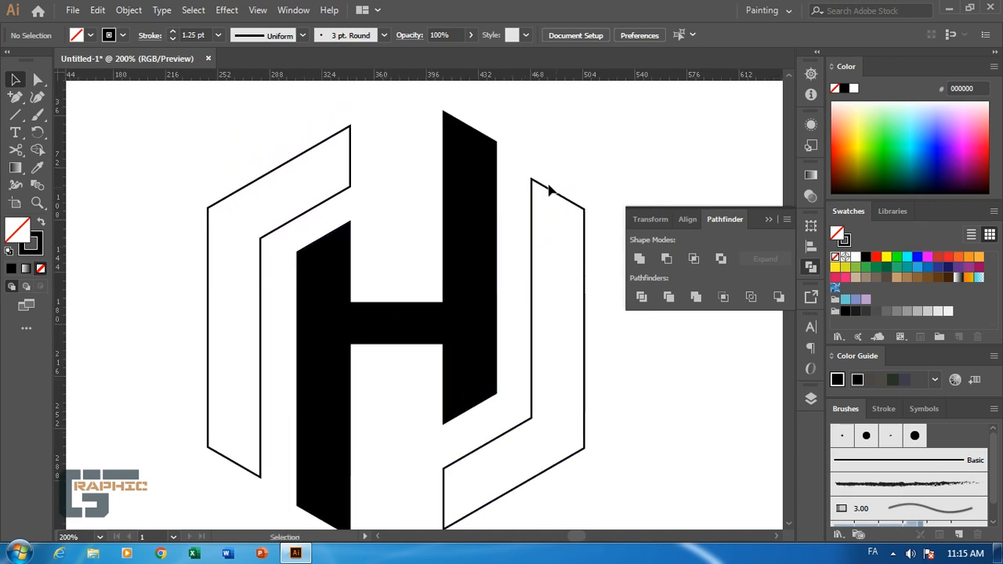
Step: Delete the leftover vertical construction lines inside the H's right and left legs
left_click(463, 150)
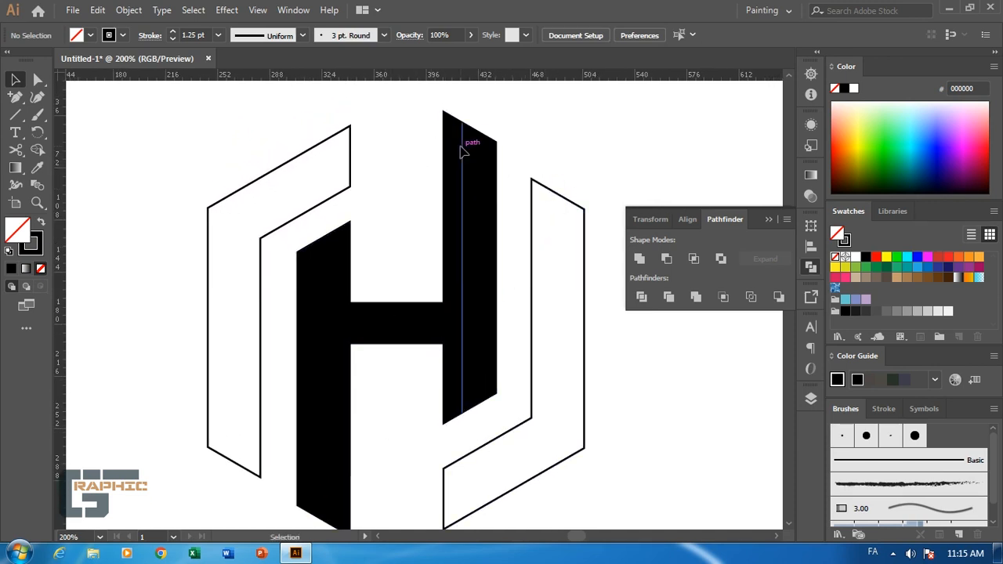
key("Delete")
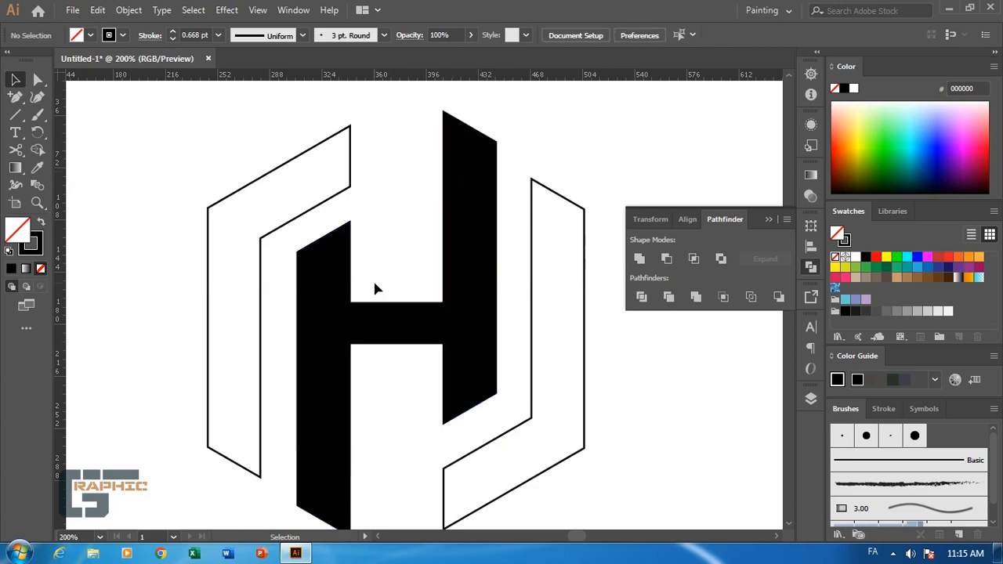
left_click(332, 366)
key("Delete")
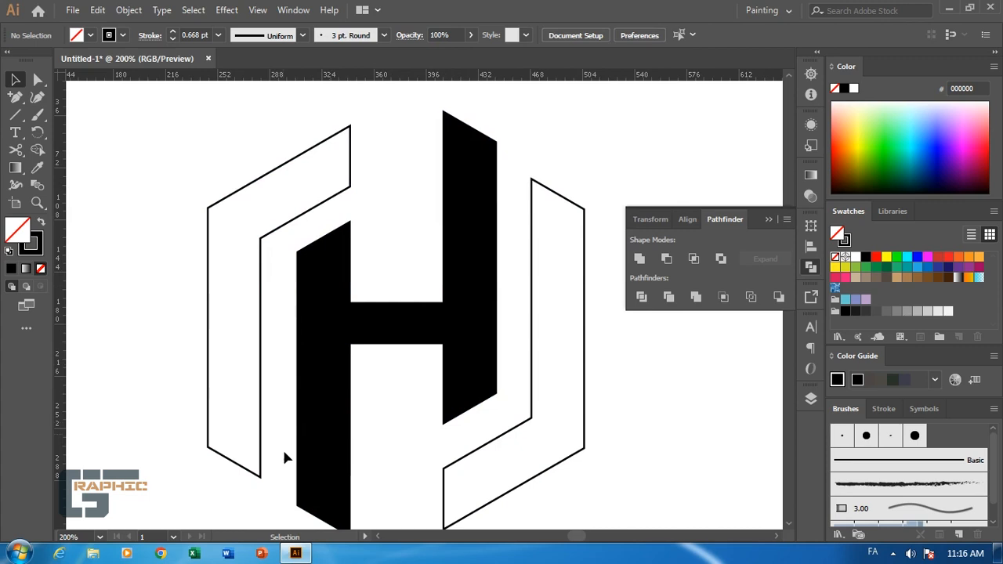
Step: Nudge the black H upward by five small increments to expose the outlines beneath it
scroll(349, 376, "down", 3)
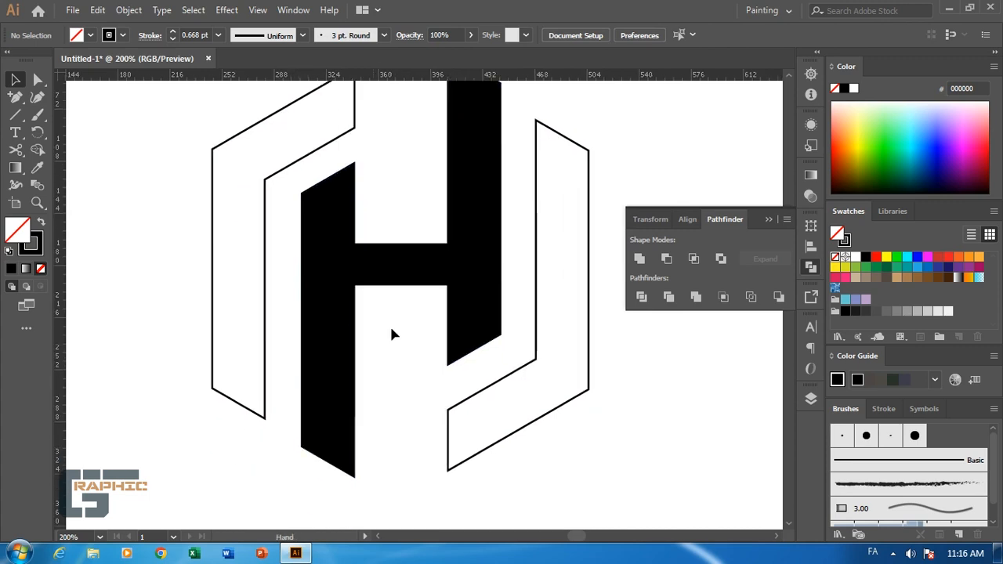
left_click(474, 287)
key("Up")
key("Up")
key("Up")
key("Up")
key("Up")
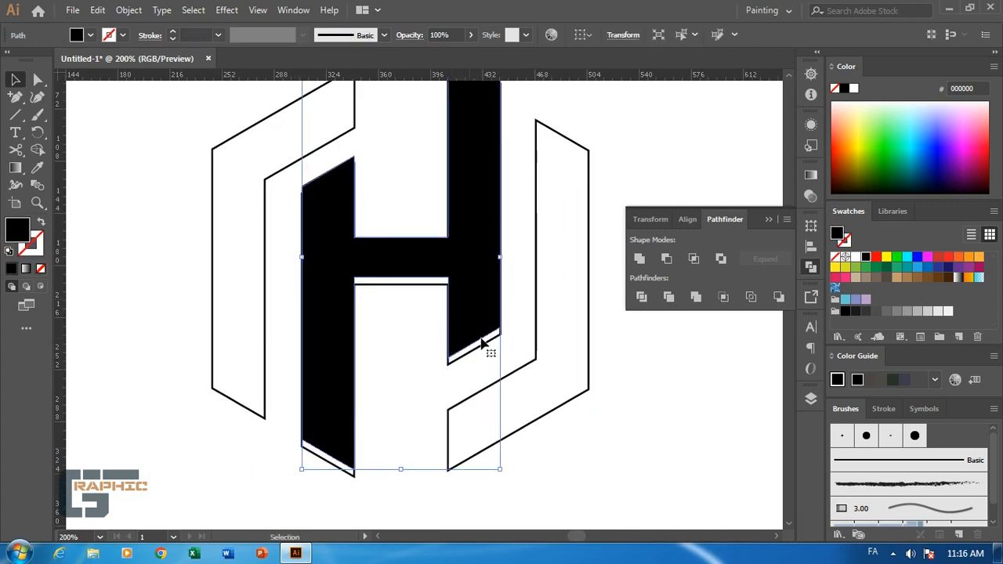
Step: Delete the leftover hexagon outline and the unfilled H outline lying beneath the black H
left_click(474, 358)
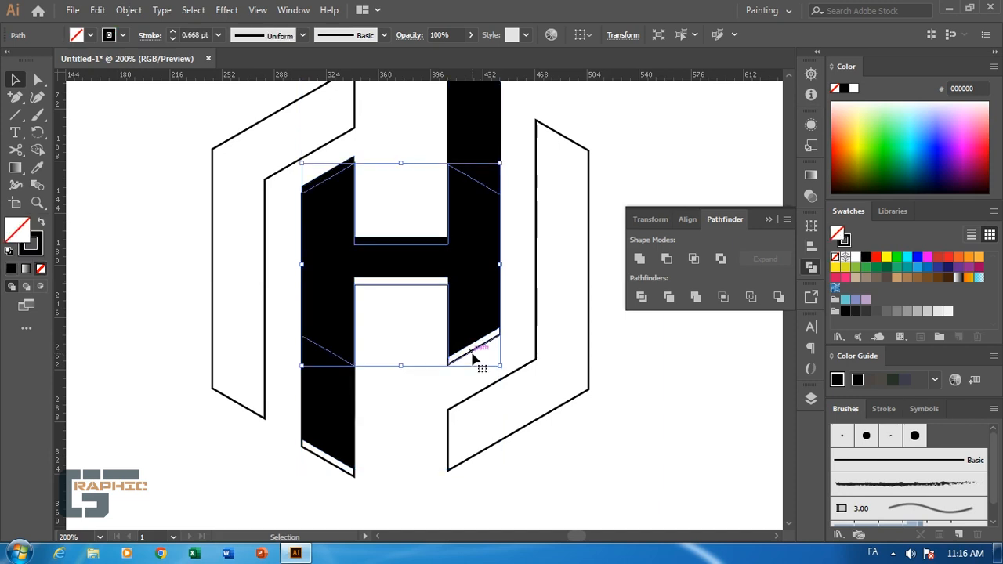
key("Delete")
left_click(351, 474)
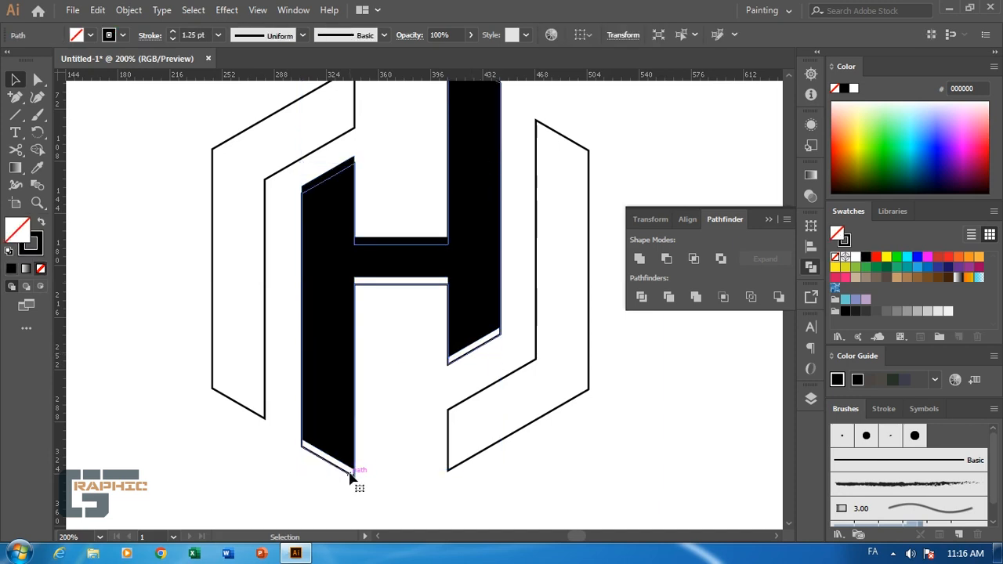
key("Delete")
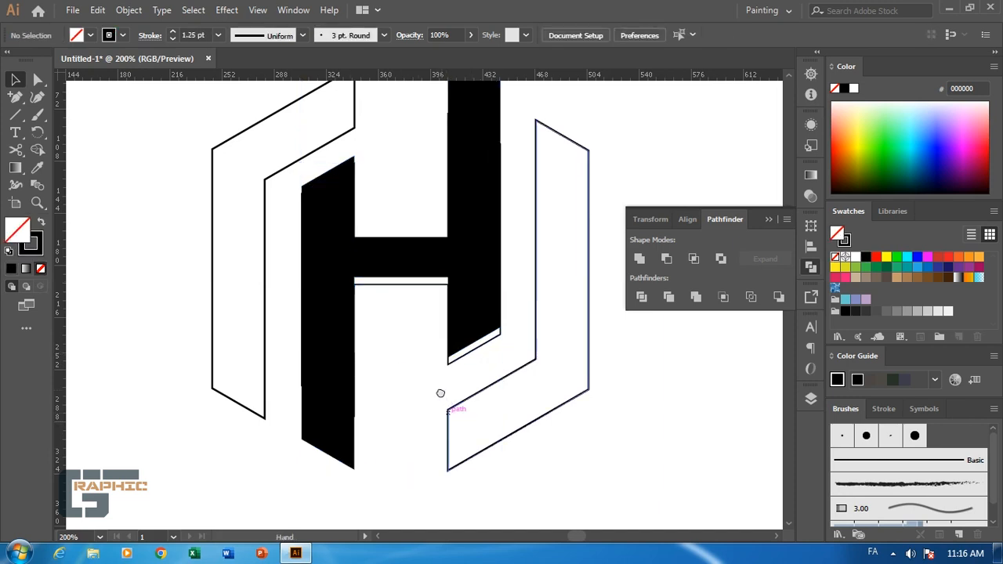
Step: Lower the slanted top end of the H's right leg by moving only its top anchor points down
left_click_drag(438, 410, 438, 443)
scroll(439, 444, "up", 3)
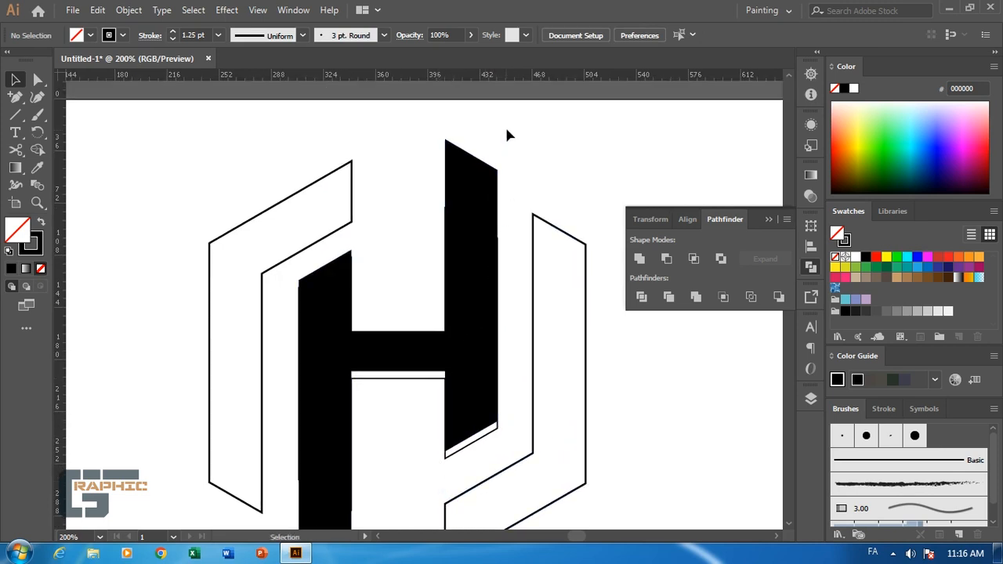
key("a")
left_click_drag(515, 129, 419, 183)
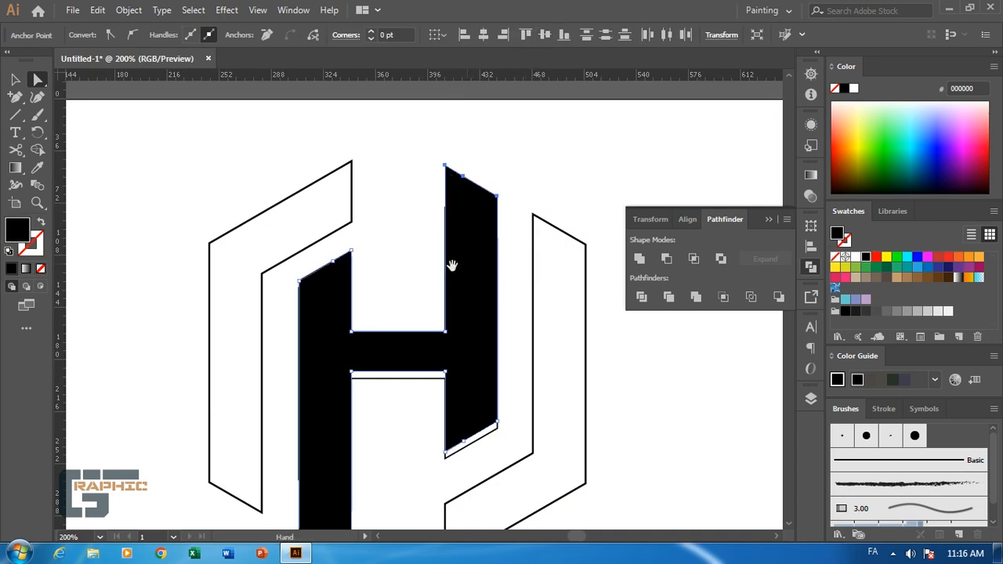
left_click_drag(391, 299, 389, 293)
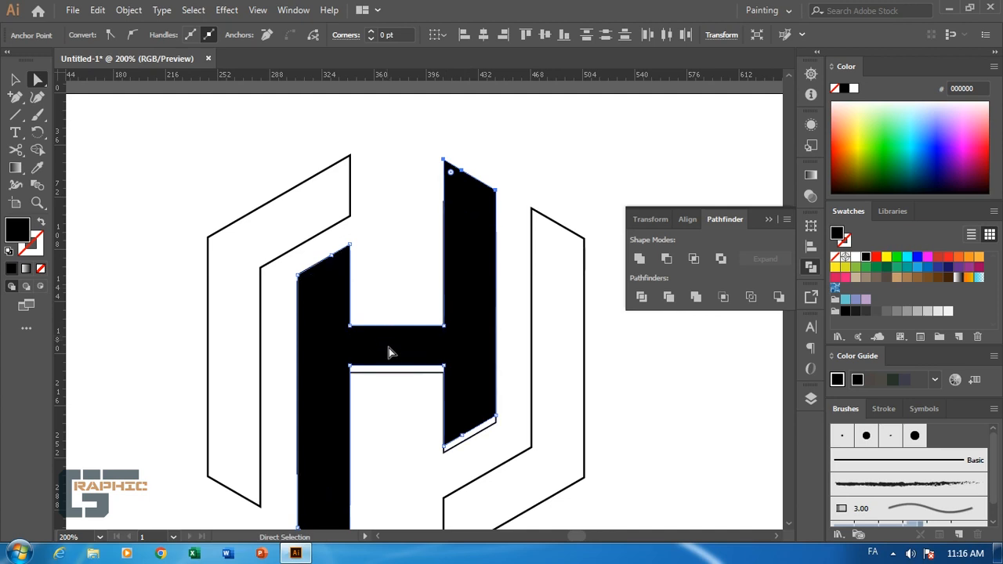
Step: Delete the remaining thin outline below the H's crossbar and right leg
left_click(395, 372)
key("Delete")
key("Delete")
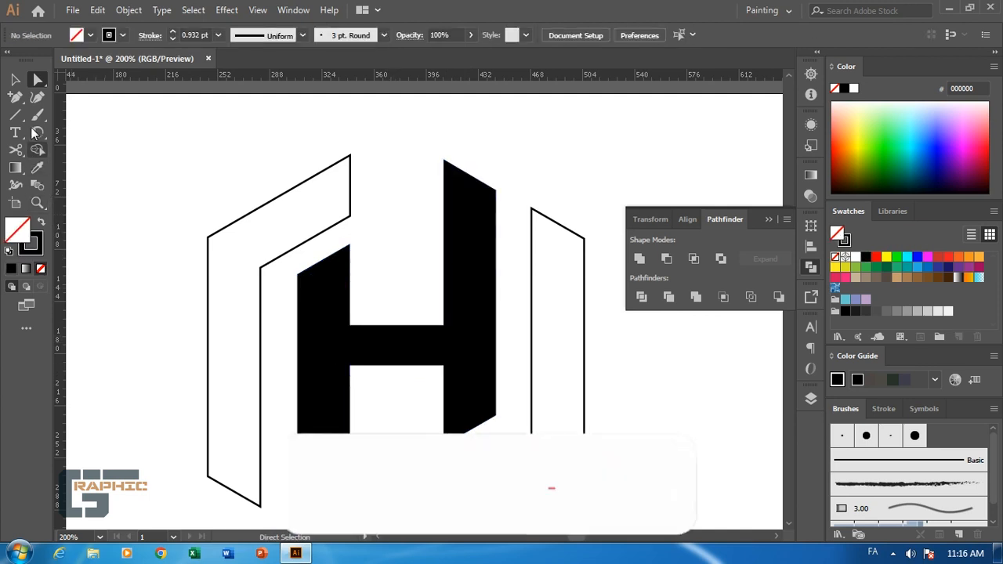
Step: Swap fill and stroke on the left and right ring pieces so both have a solid black fill without a stroke
left_click(15, 79)
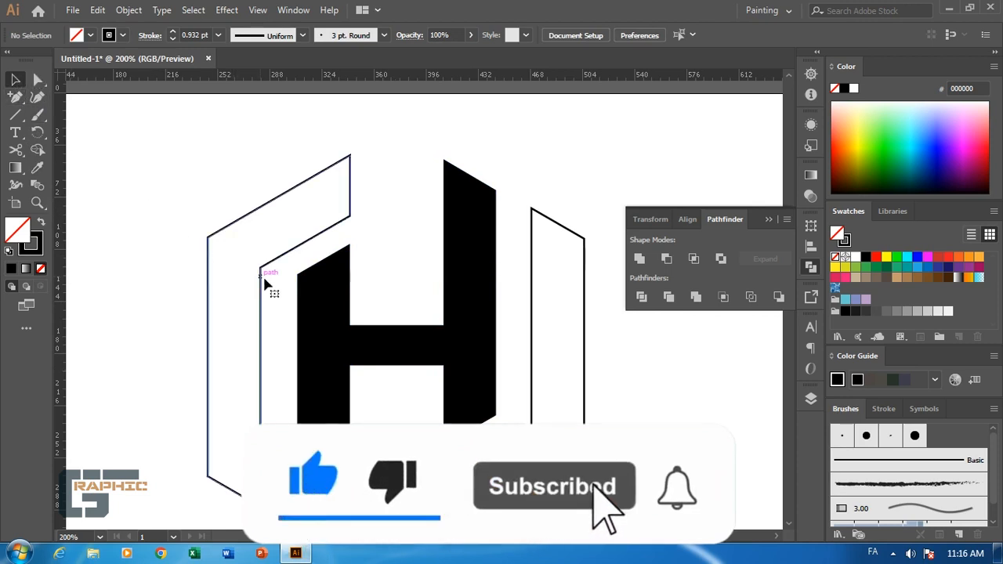
left_click(208, 282)
key("shift+x")
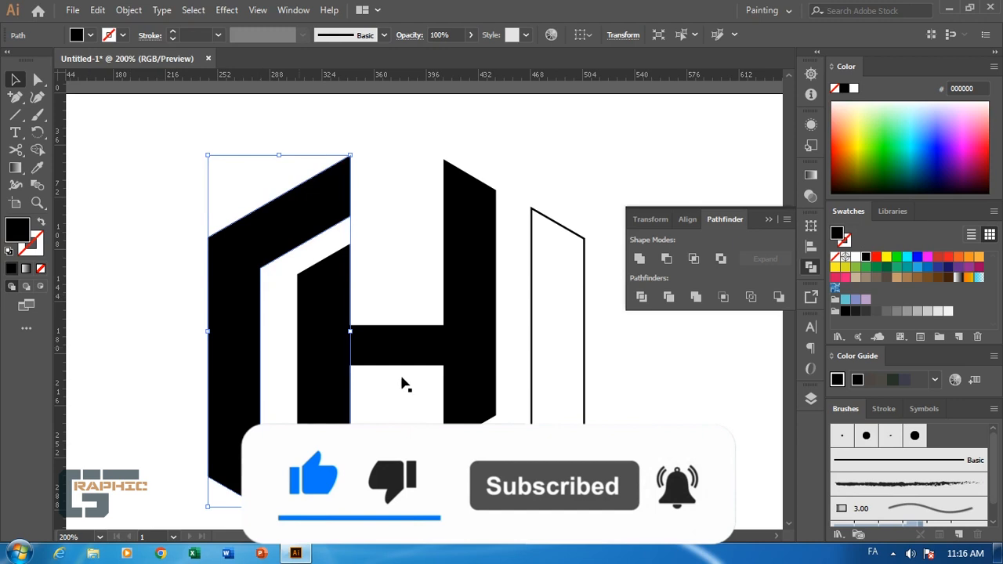
left_click(531, 383)
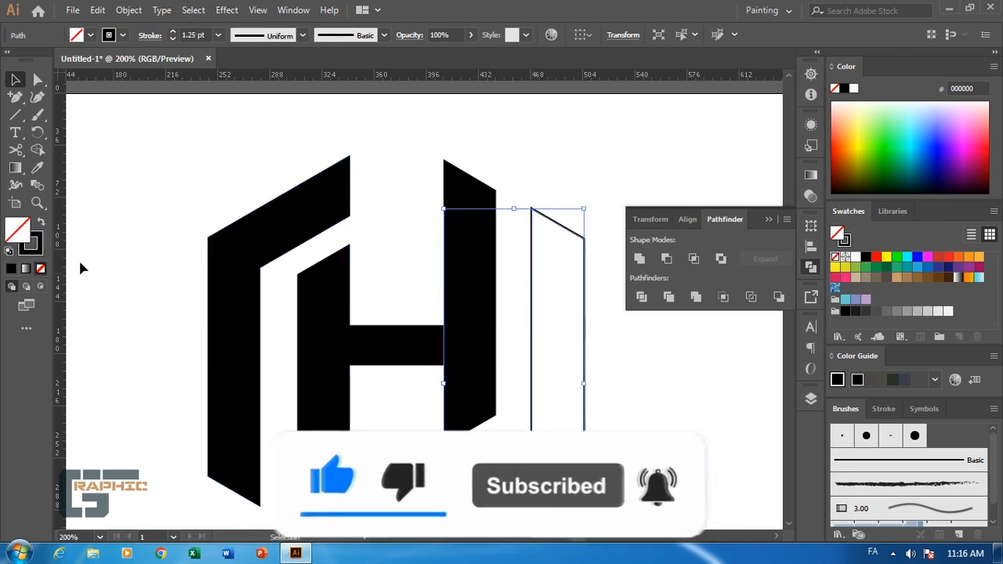
key("shift+x")
left_click_drag(148, 308, 161, 215)
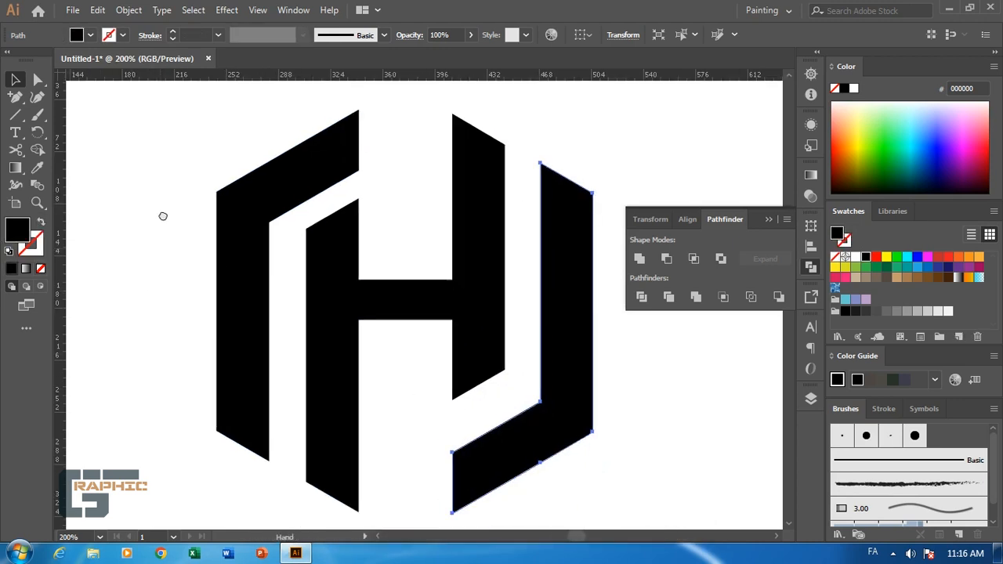
left_click(139, 305)
key("ctrl+minus")
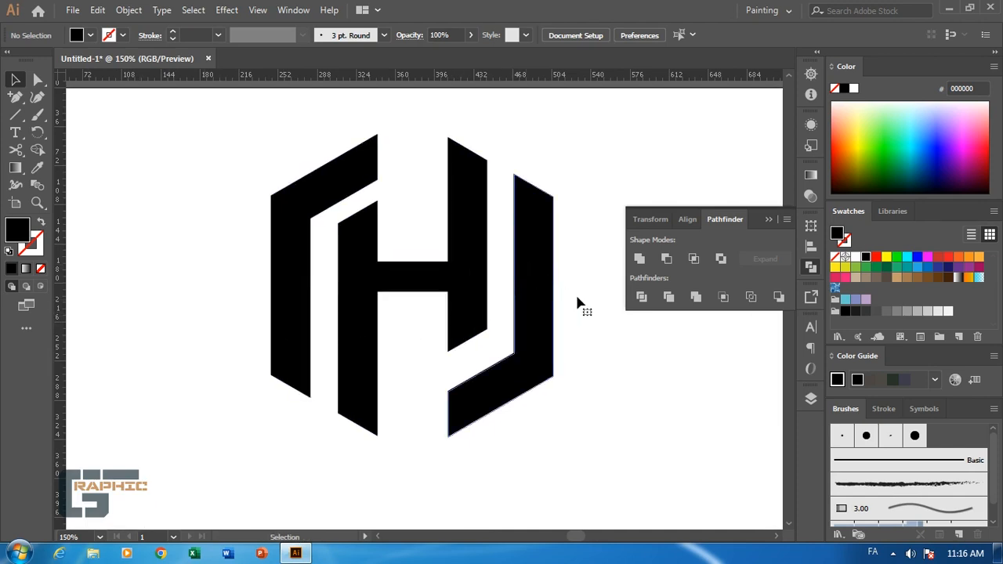
Step: Thicken the H's crossbar by moving the two anchor points of its lower edge down by one large increment
left_click(595, 337)
left_click_drag(603, 372, 603, 382)
left_click_drag(466, 252, 238, 420)
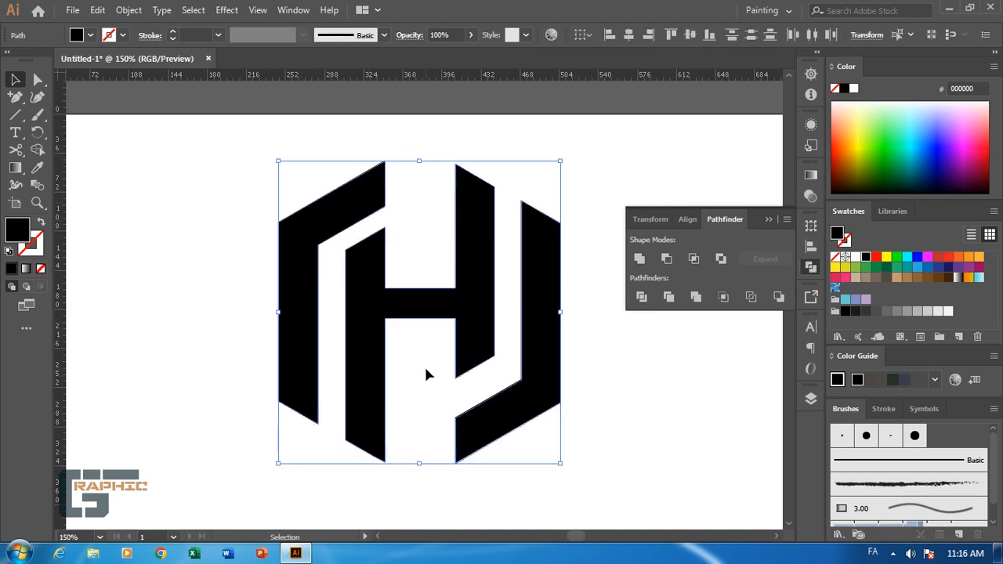
left_click(424, 340)
left_click(427, 313)
key("a")
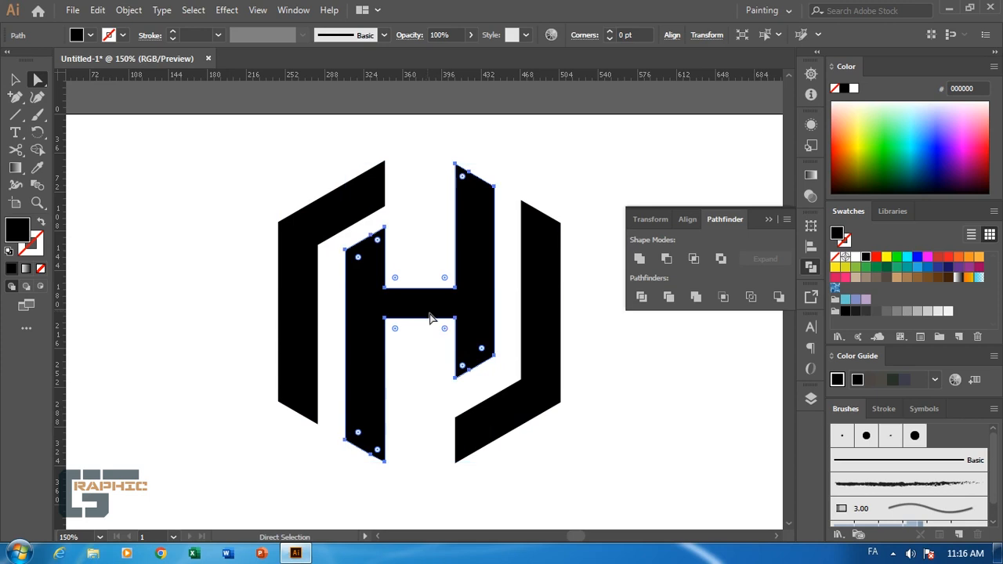
left_click(455, 317)
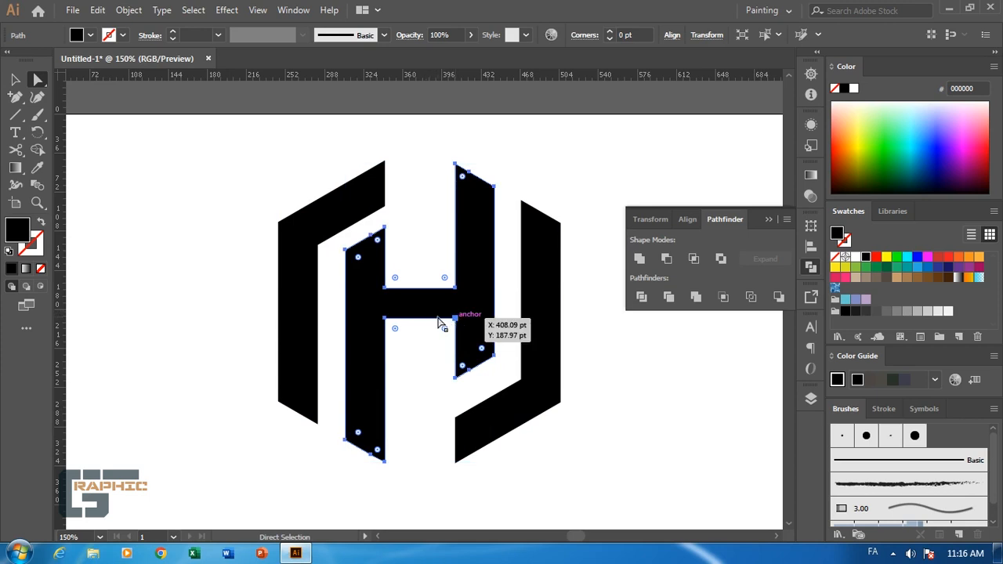
left_click(386, 318, "shift")
key("shift+Down")
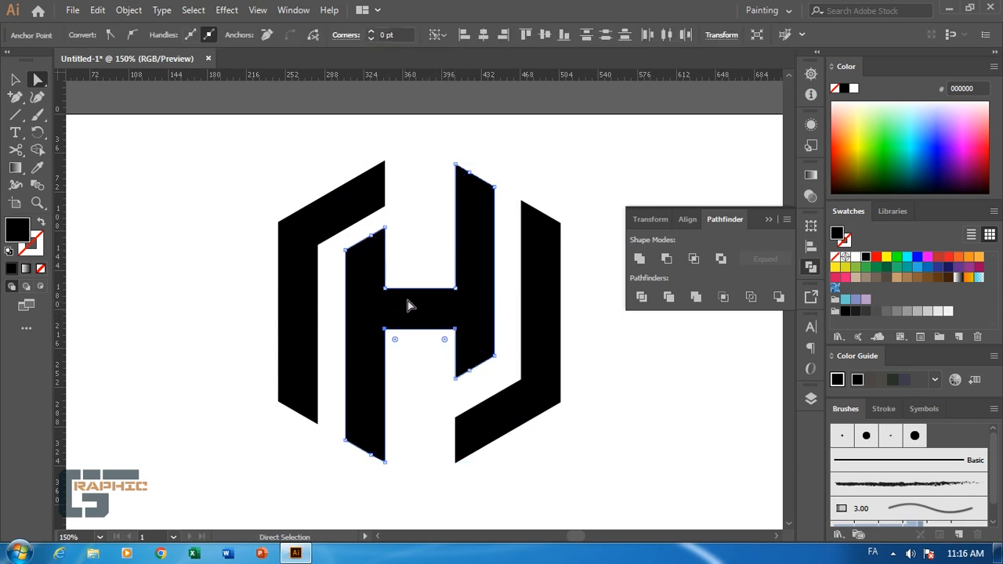
left_click(205, 287)
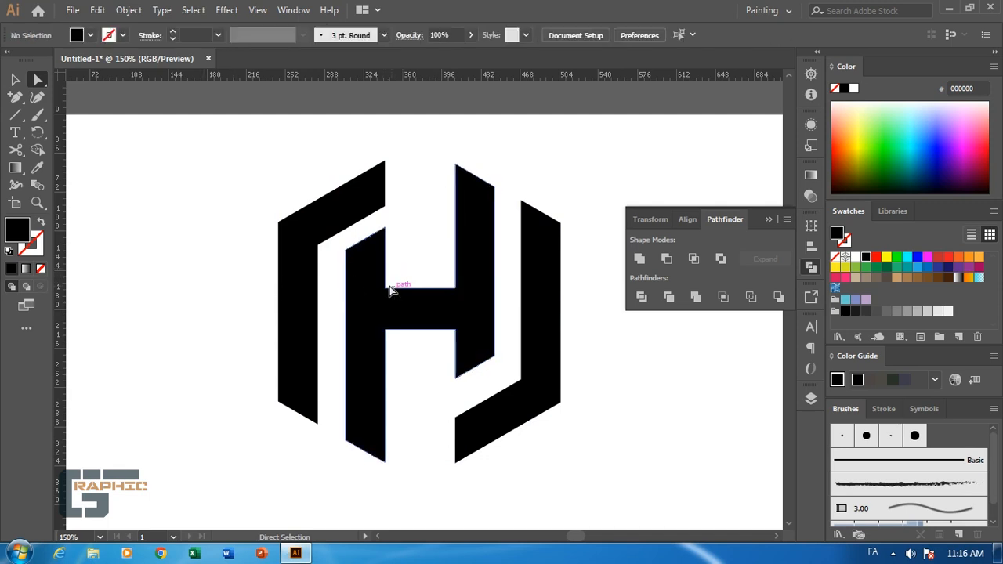
Step: Raise the two anchor points of the crossbar's upper edge by four small increments
left_click(455, 288)
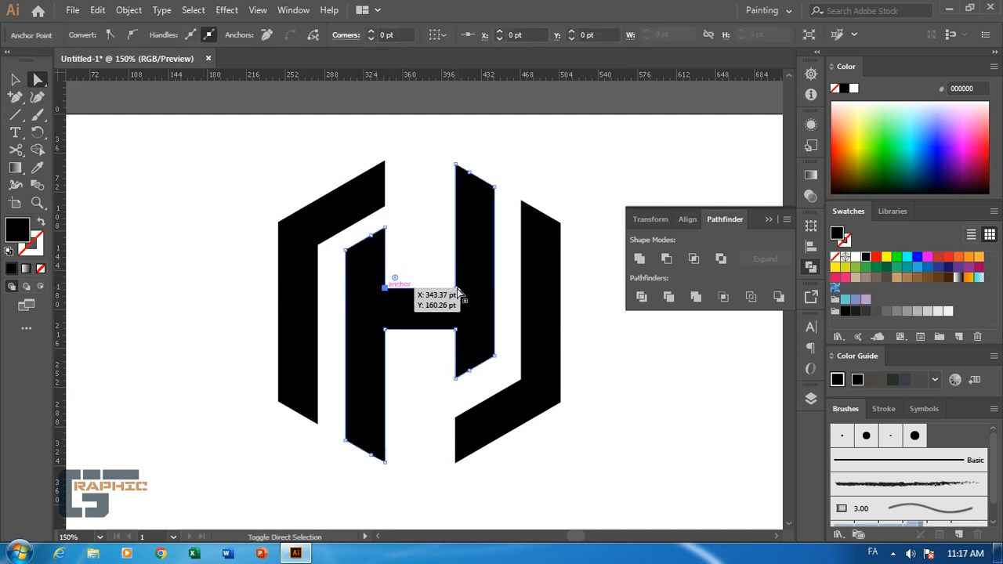
key("Up")
key("Up")
key("Up")
key("Up")
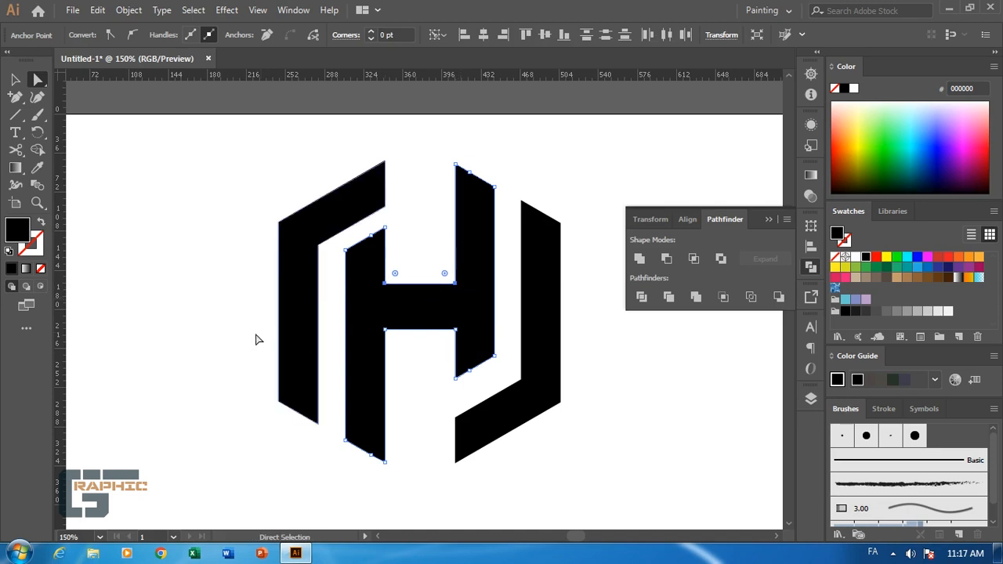
left_click(235, 345)
Step: Select the whole logo, scale it up to nearly the artboard's height and centre it on the artboard
key("ctrl+minus")
key("ctrl+minus")
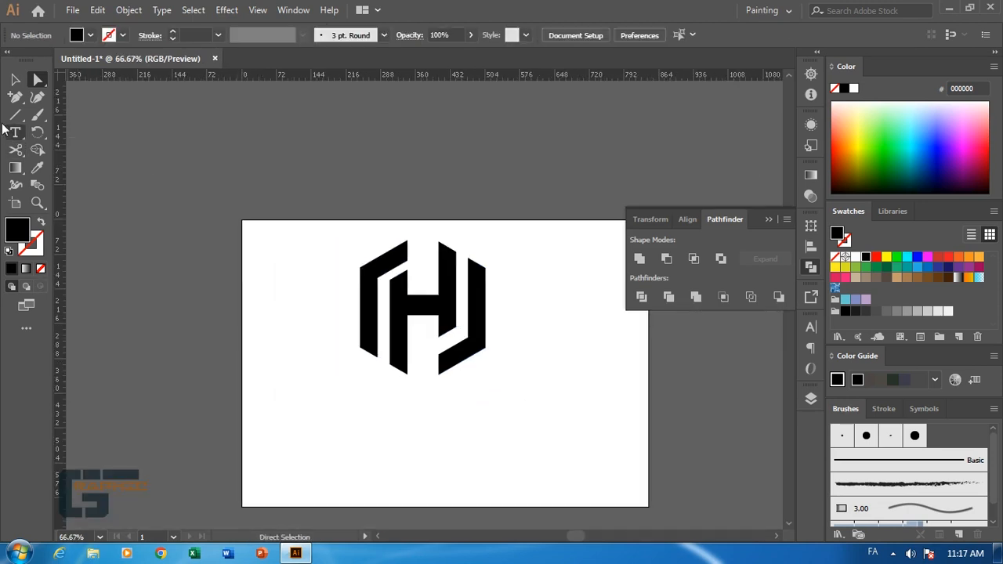
left_click(14, 80)
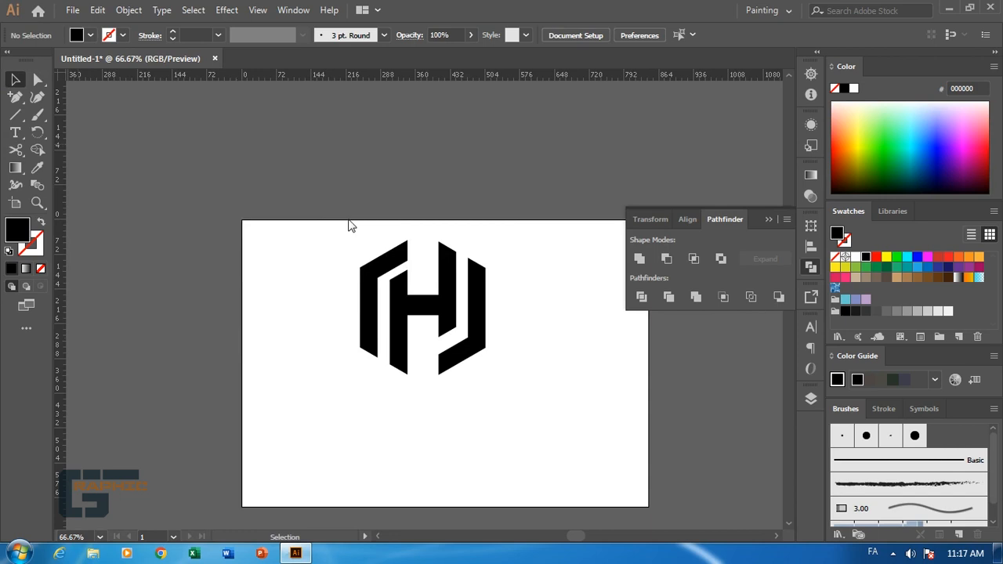
left_click_drag(526, 243, 339, 408)
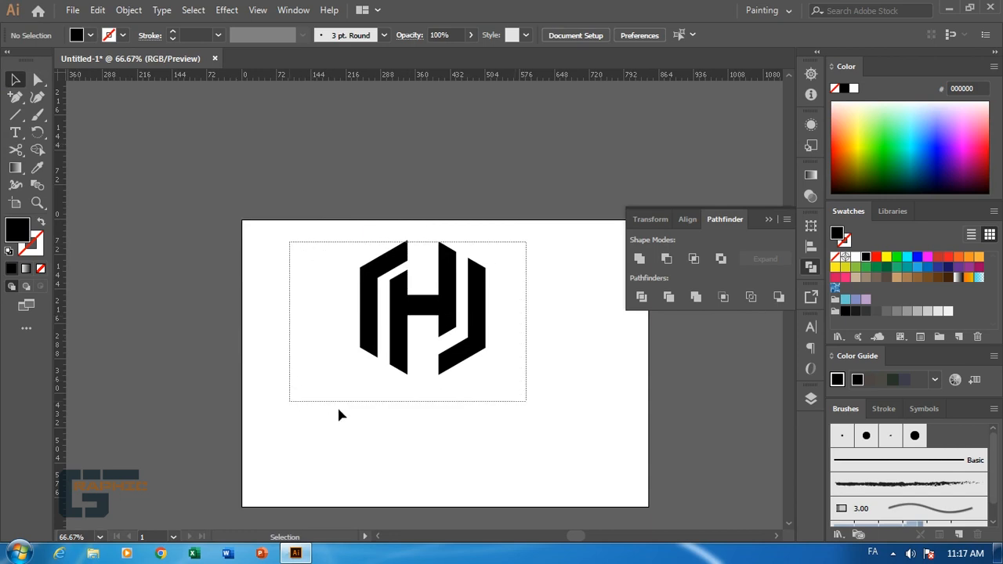
left_click_drag(443, 402, 548, 439)
left_click_drag(459, 332, 481, 387)
left_click(504, 158)
left_click_drag(502, 149, 486, 116)
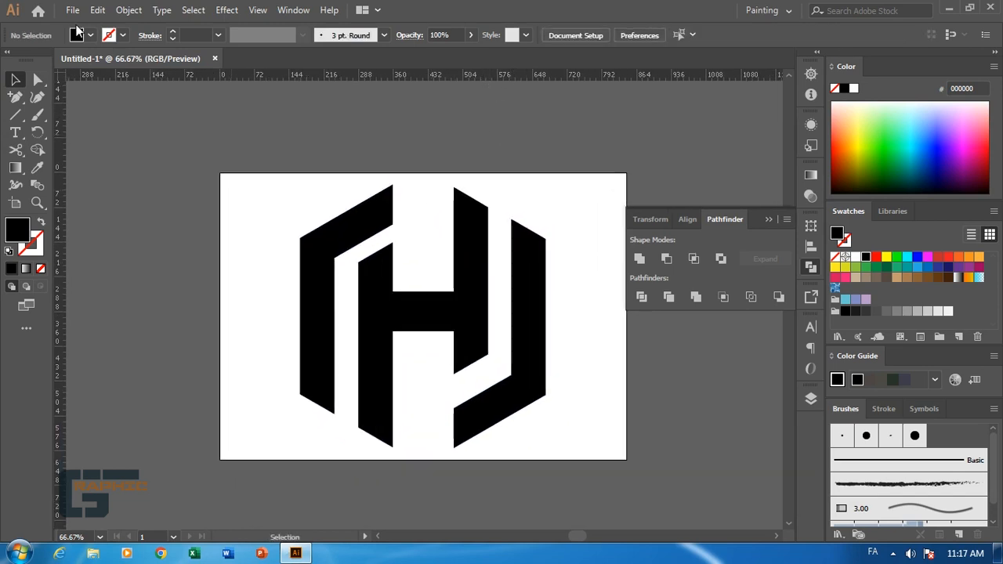
Step: Start exporting the artwork to New folder on the Desktop and name the exported file 23
left_click(72, 9)
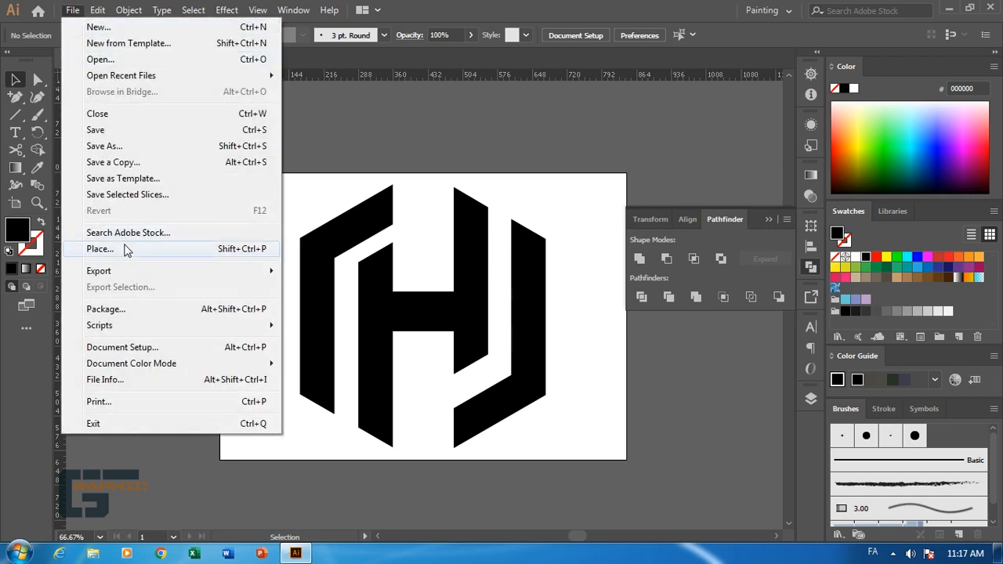
mouse_move(123, 269)
left_click(325, 287)
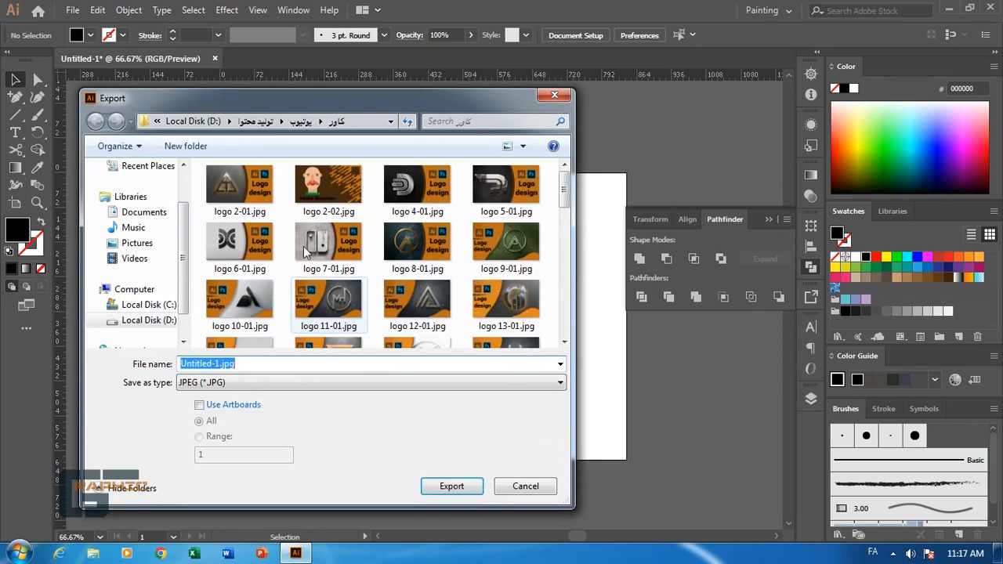
scroll(179, 223, "up", 2)
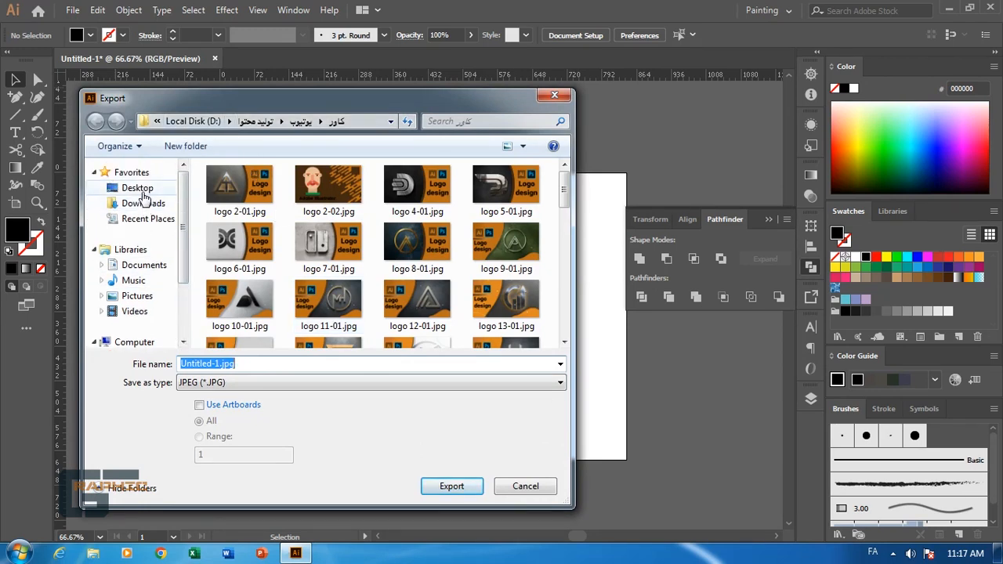
left_click(138, 189)
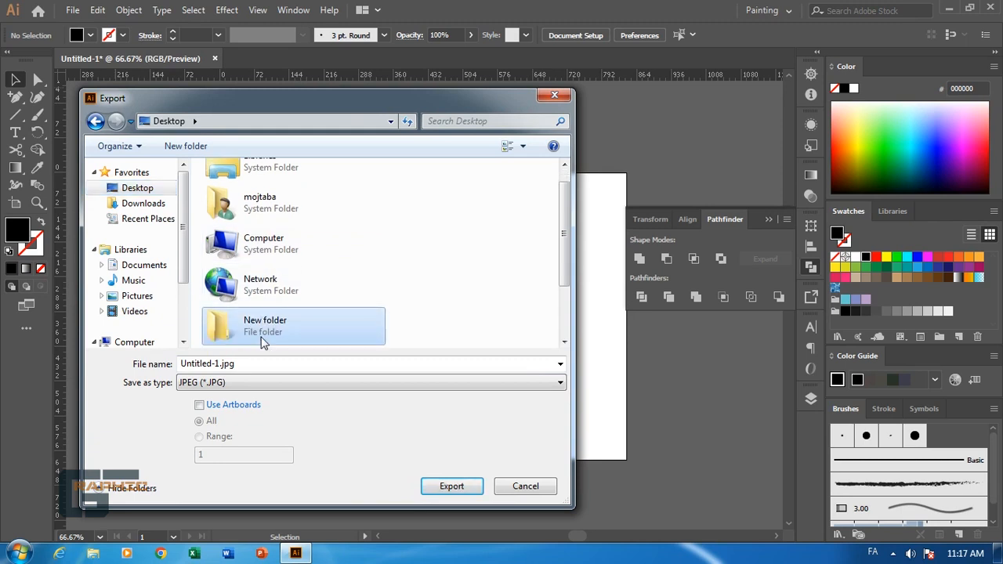
double_click(264, 339)
left_click(249, 364)
type("23")
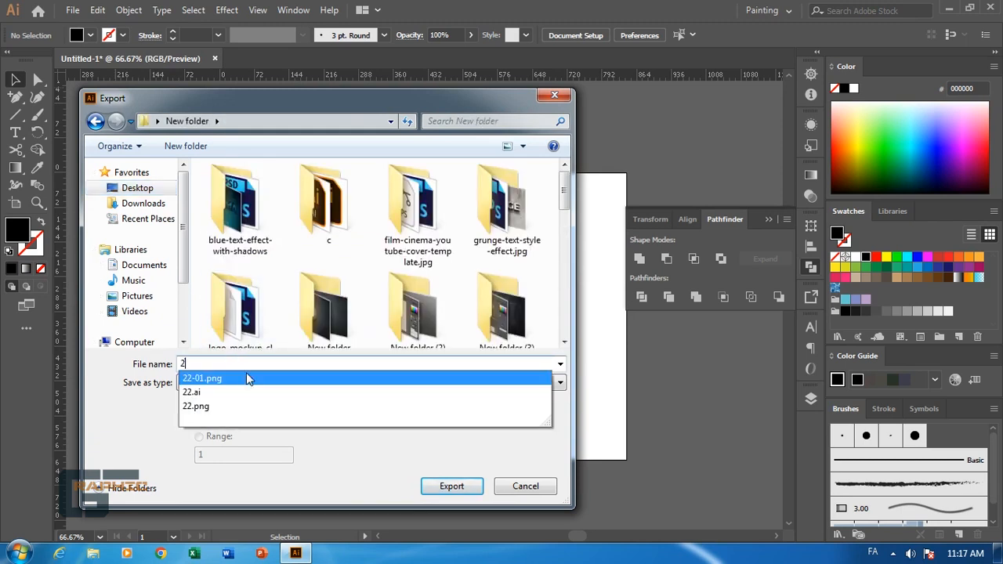
Step: Restrict the export to the artboards, choose the file type, and export the file with the offered settings
left_click(237, 409)
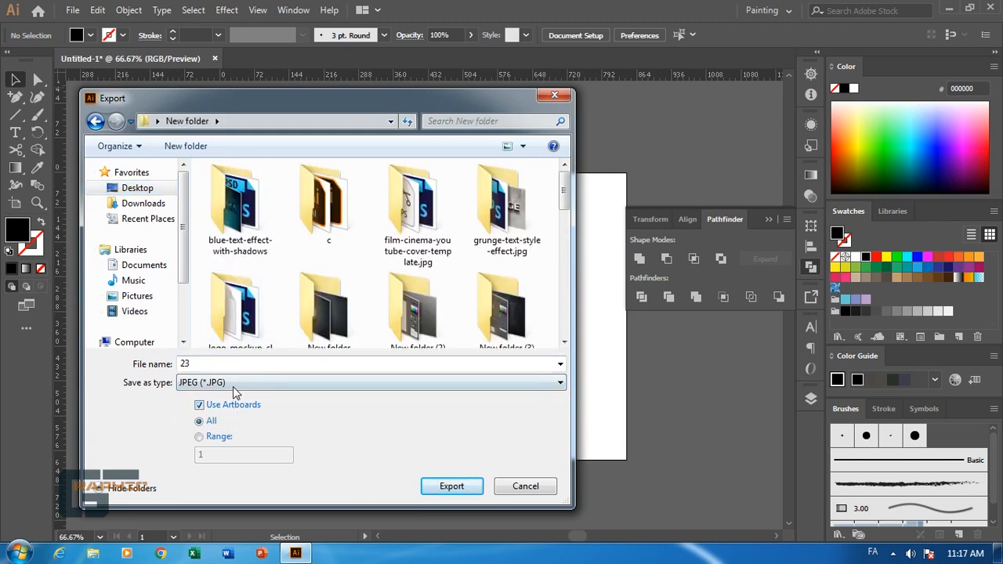
left_click(232, 382)
left_click(258, 506)
left_click(462, 489)
left_click(494, 497)
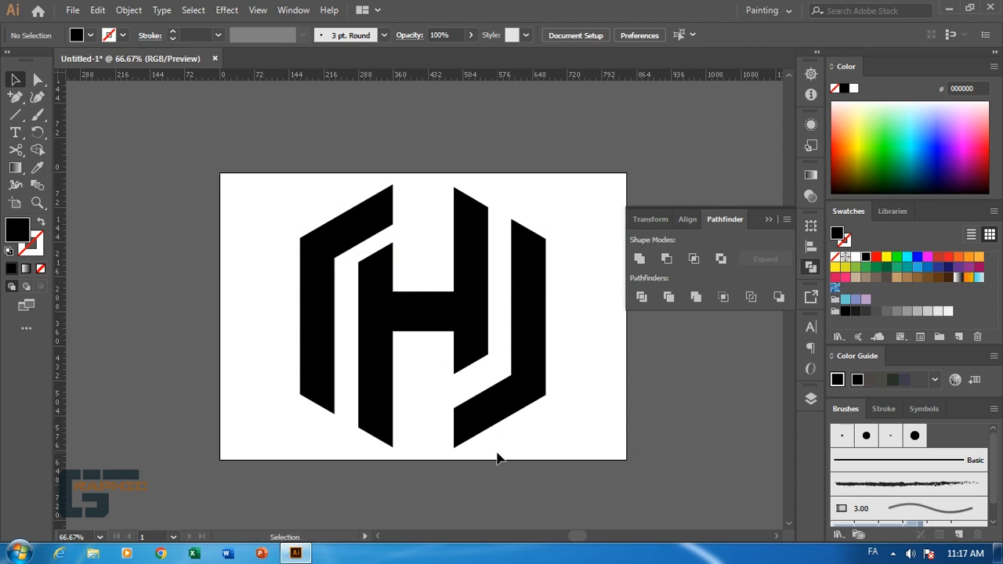
Step: Save the logo document in New folder as an Adobe Illustrator file named 23, keeping the offered Illustrator options
key("ctrl+s")
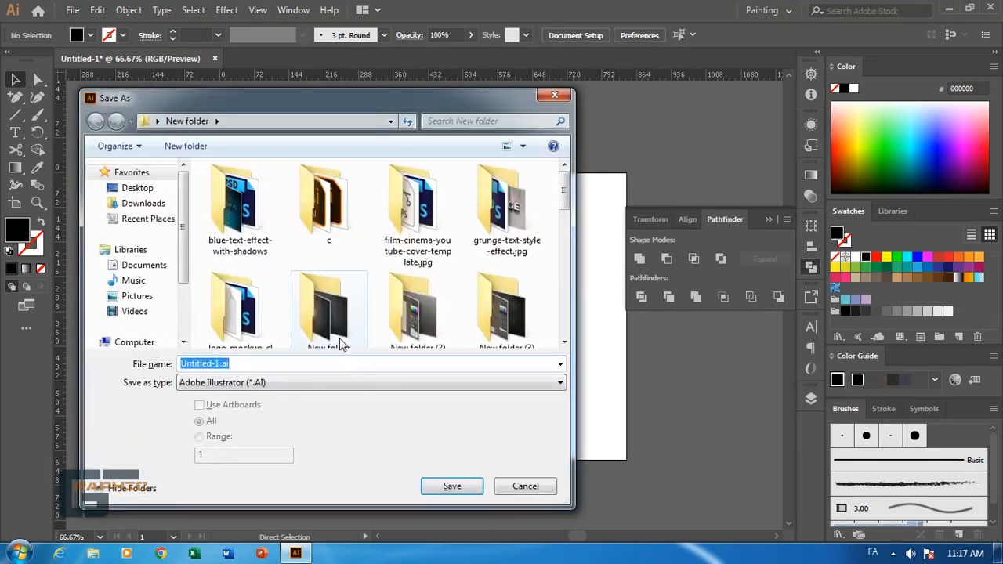
left_click_drag(565, 210, 556, 343)
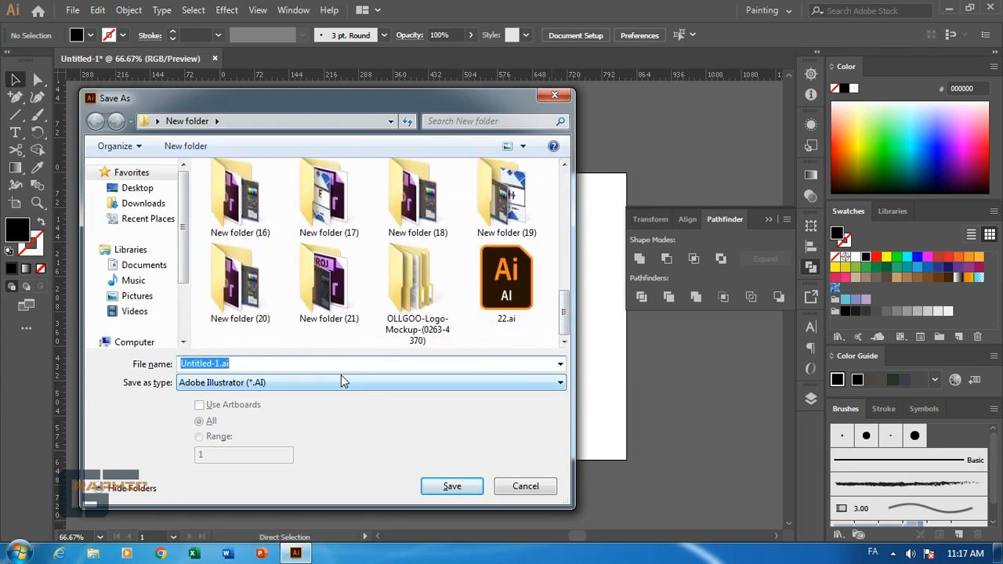
type("23")
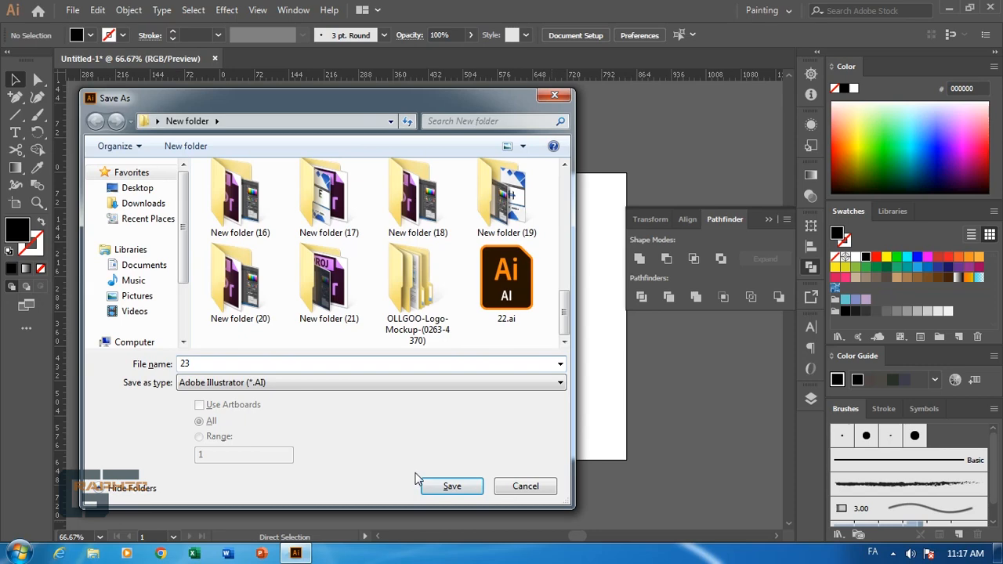
left_click(432, 487)
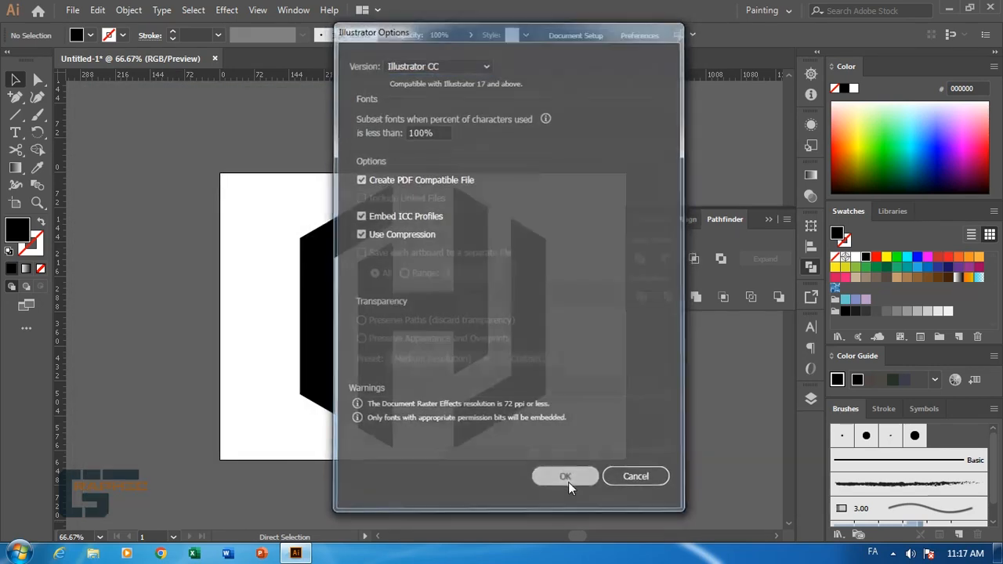
left_click(566, 476)
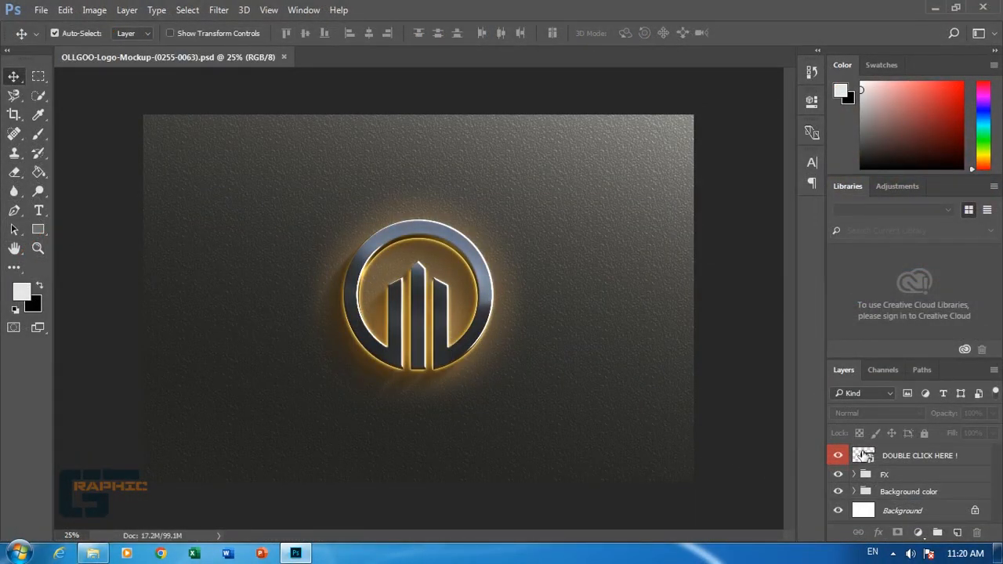
Step: In Photoshop, open the contents of the mockup's "DOUBLE CLICK HERE !" smart object, and open 23-01.png from New folder
double_click(863, 456)
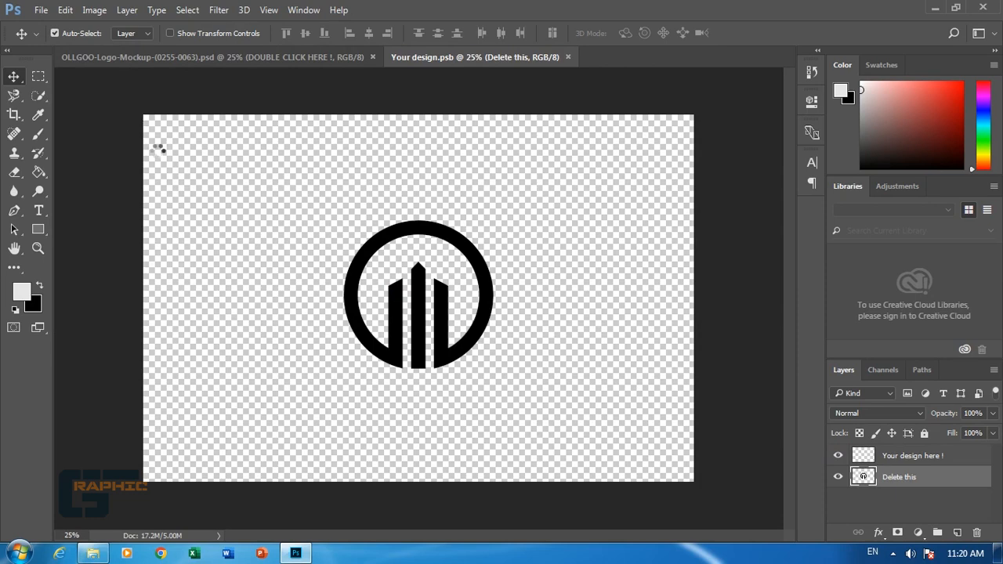
left_click(94, 78)
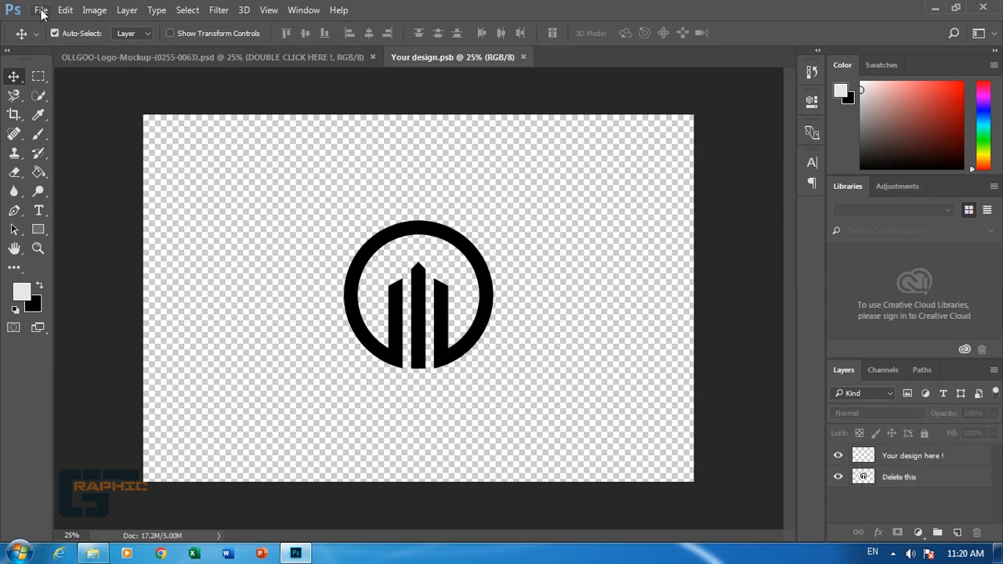
left_click(41, 10)
left_click(367, 176)
left_click(42, 13)
left_click(63, 38)
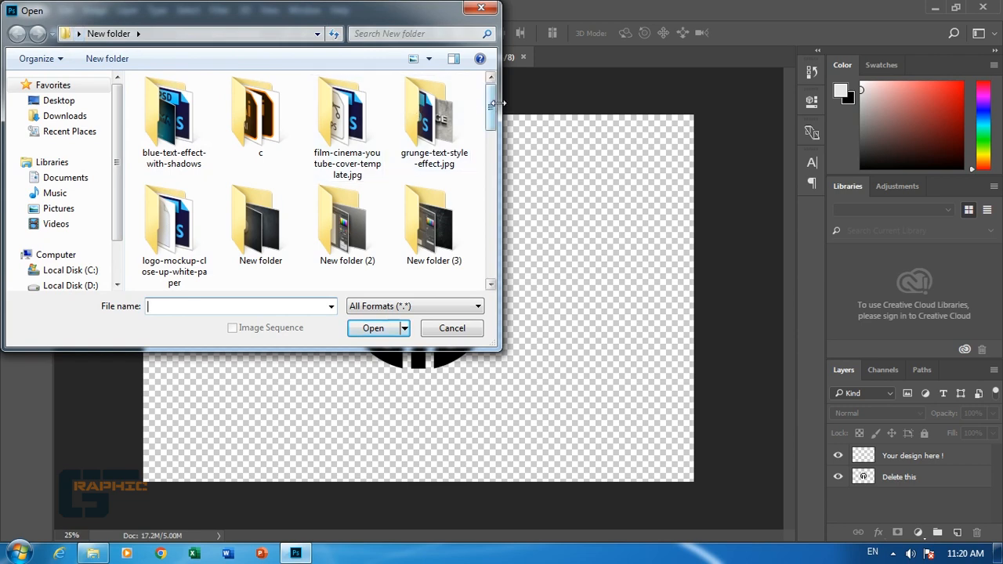
left_click_drag(492, 112, 506, 285)
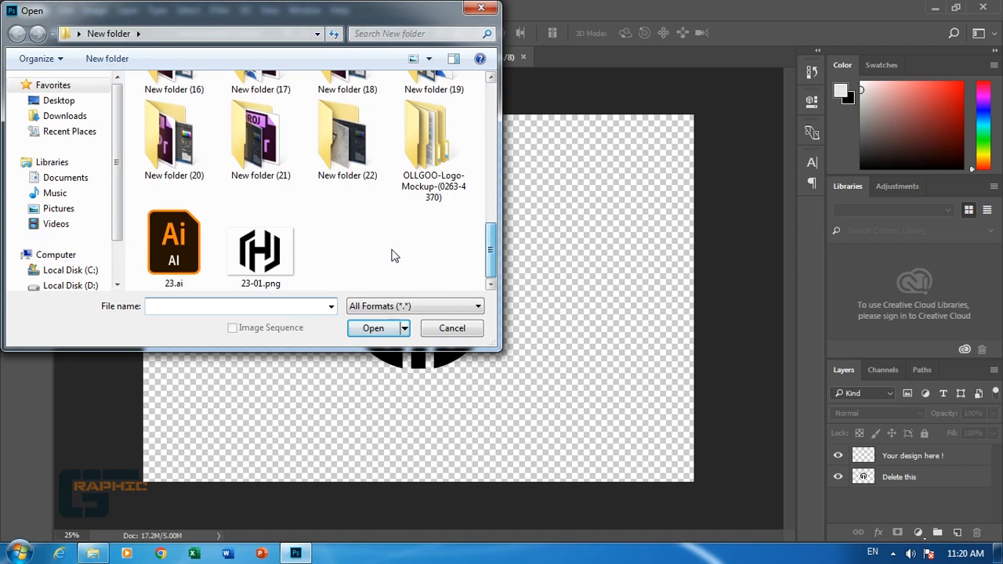
double_click(263, 252)
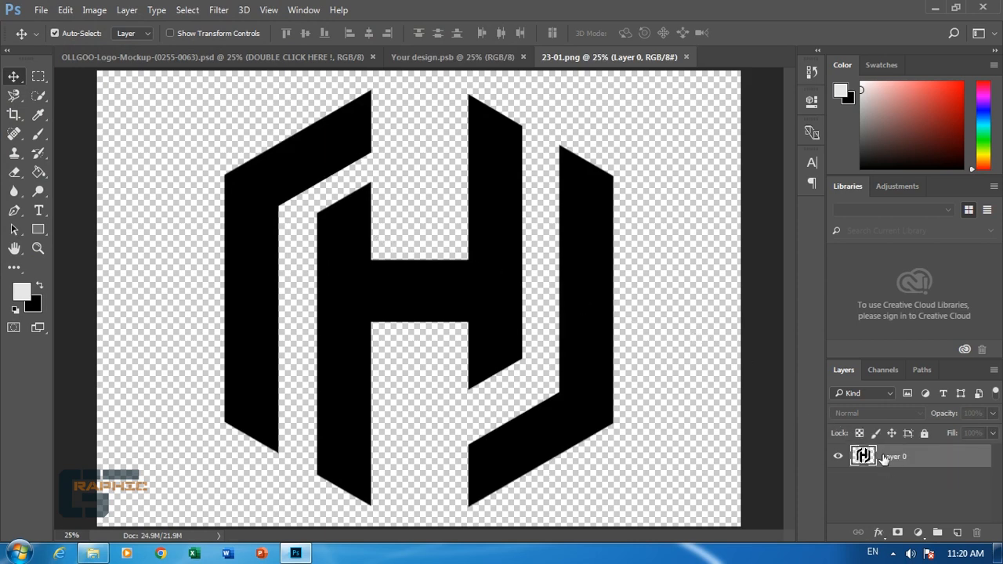
Step: Convert the logo layer in 23-01.png to a smart object and bring it into Your design.psb over the sample logo
right_click(867, 439)
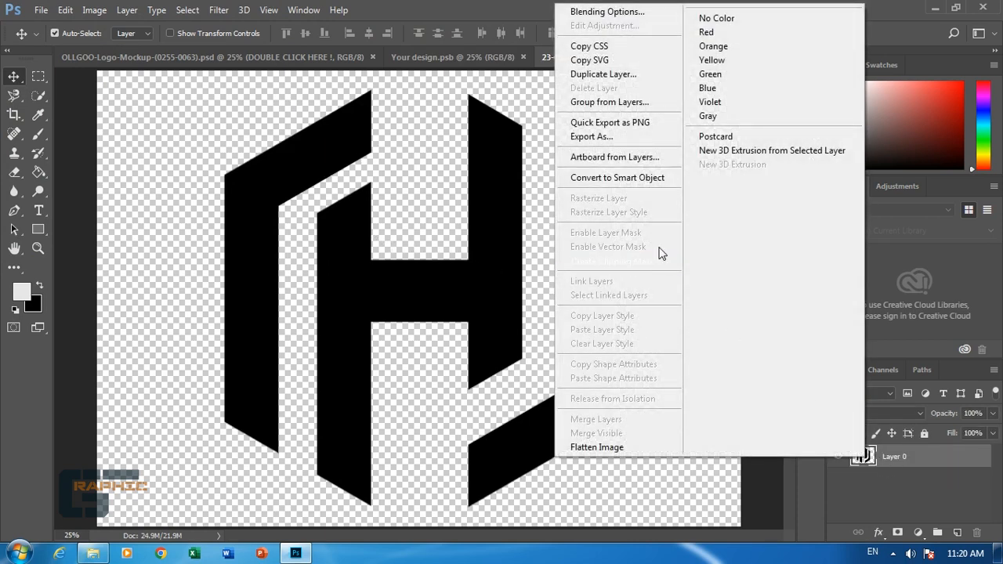
left_click(605, 180)
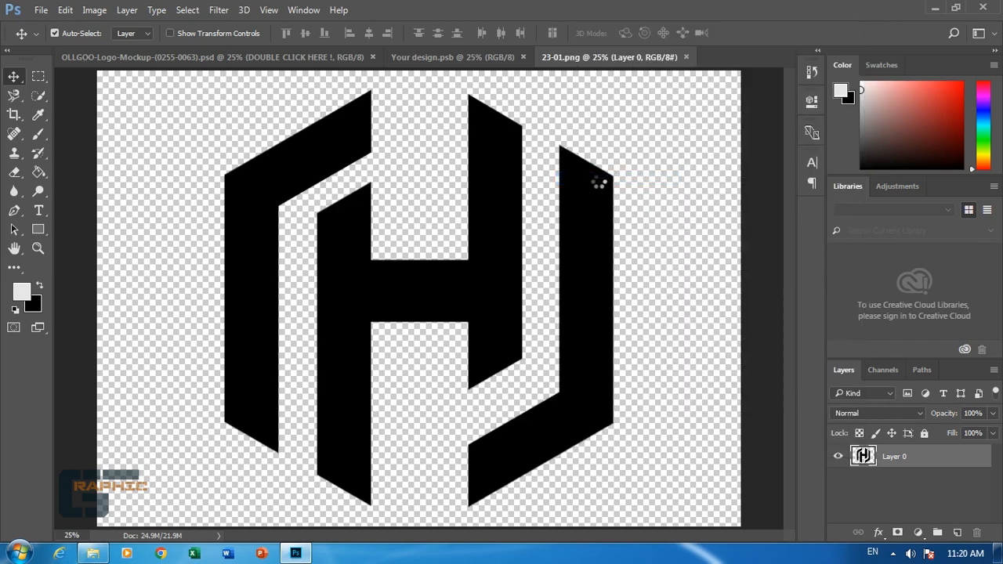
mouse_move(468, 306)
left_mouse_down()
mouse_move(455, 137)
mouse_move(463, 72)
mouse_move(455, 220)
mouse_move(426, 322)
mouse_move(476, 310)
left_mouse_up()
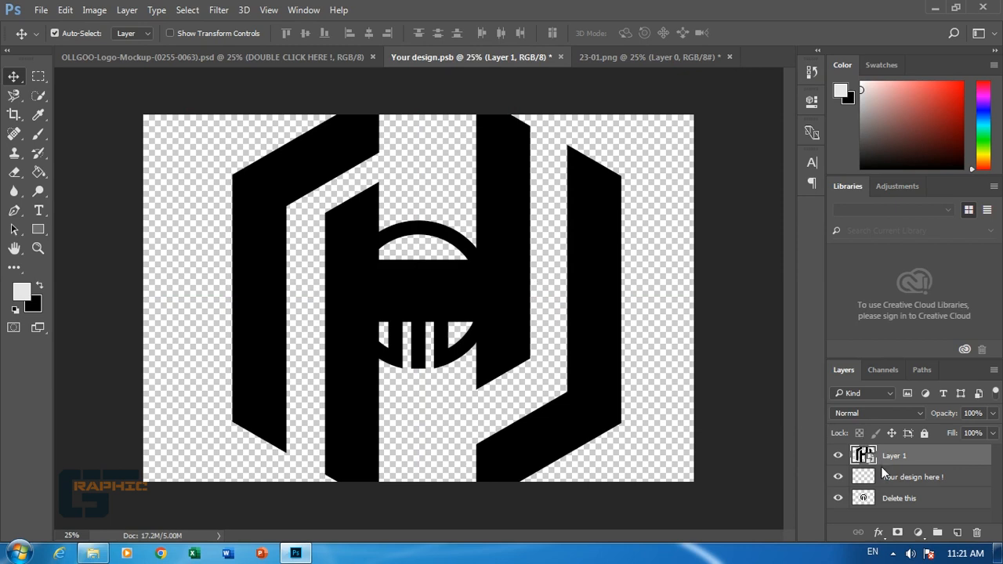
Step: Remove the "Delete this" layer and place the new logo layer below "Your design here !"
left_click(904, 505)
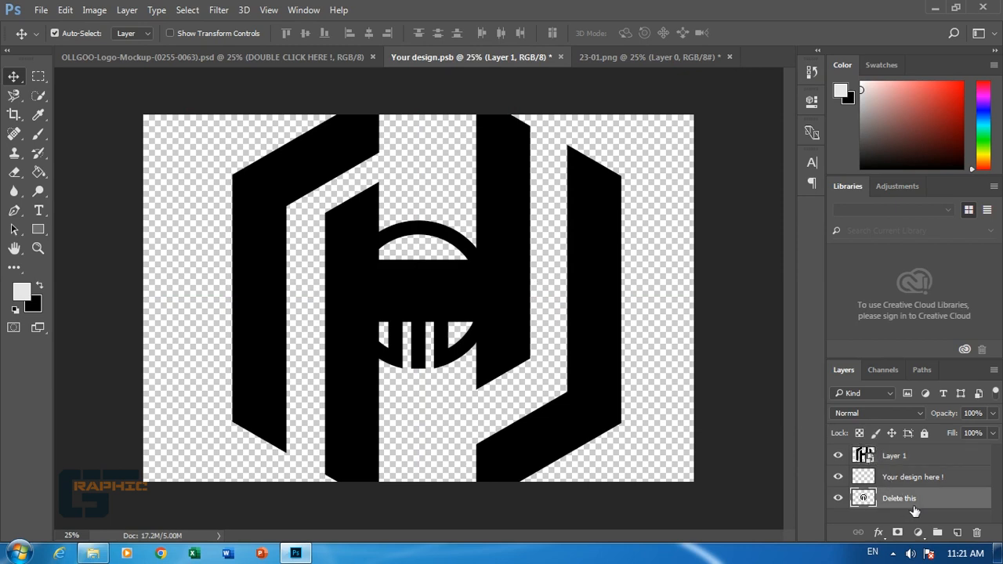
left_click(975, 532)
left_click_drag(892, 458, 797, 453)
left_click_drag(557, 331, 560, 336)
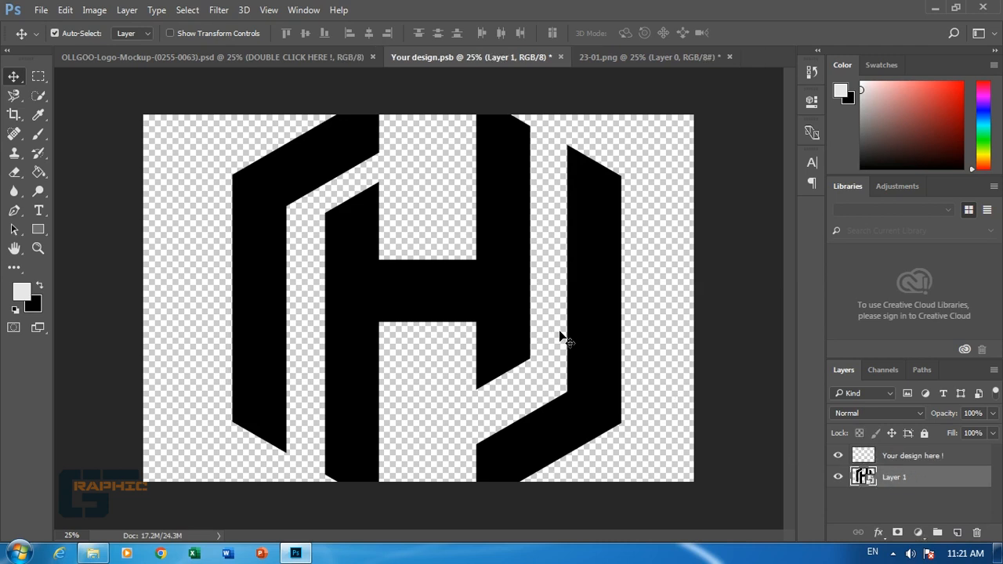
Step: Scale the H logo layer down about its centre to about 49% of its size
key("ctrl+t")
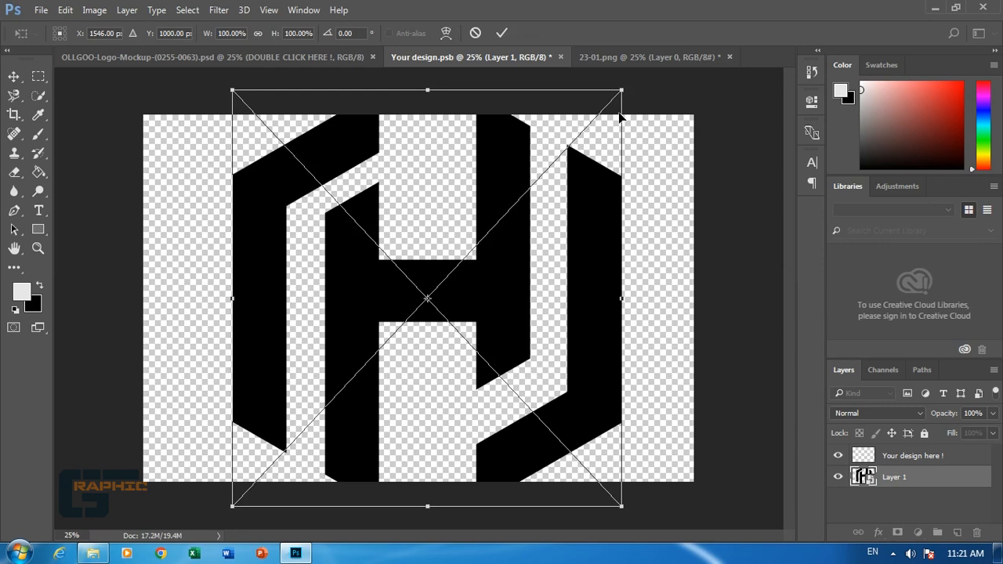
left_click_drag(621, 91, 522, 196)
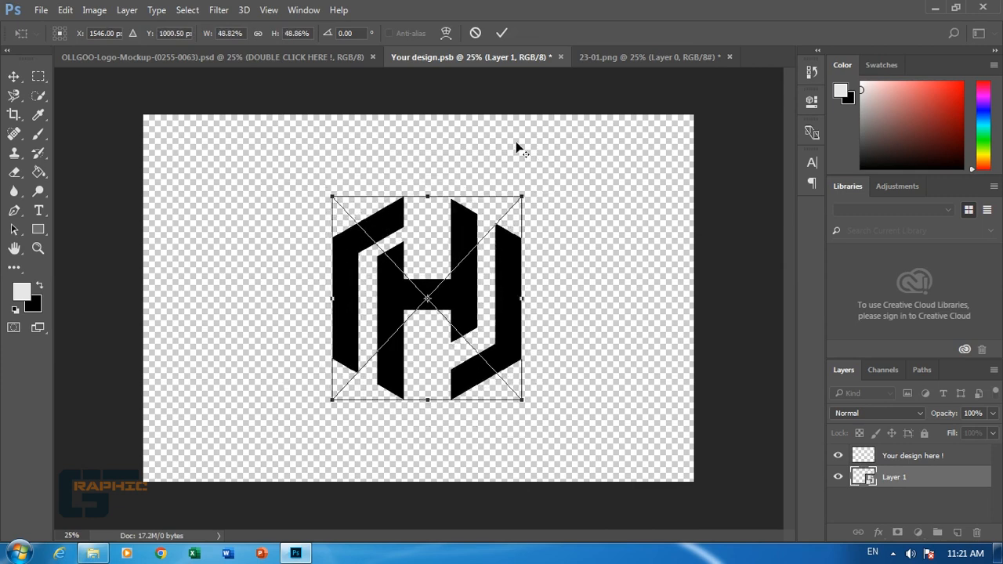
left_click(502, 32)
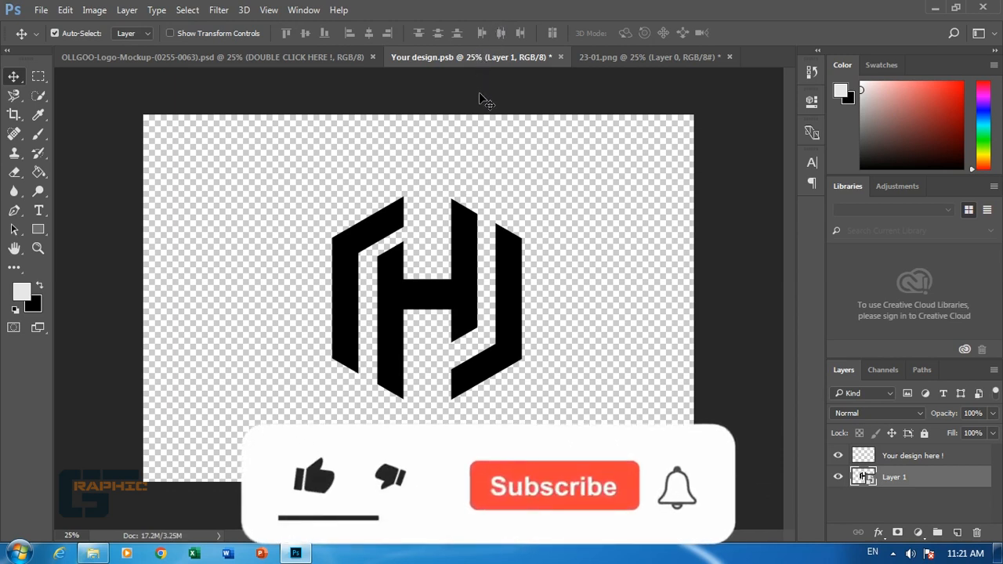
Step: Save Your design.psb and return to the OLLGOO logo mockup document to view the updated logo
key("ctrl+s")
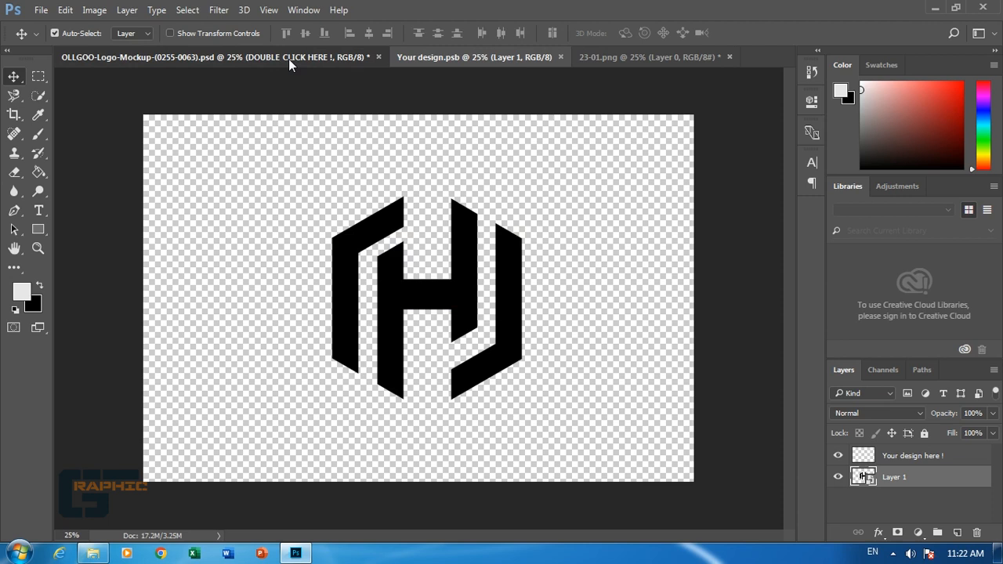
left_click(288, 59)
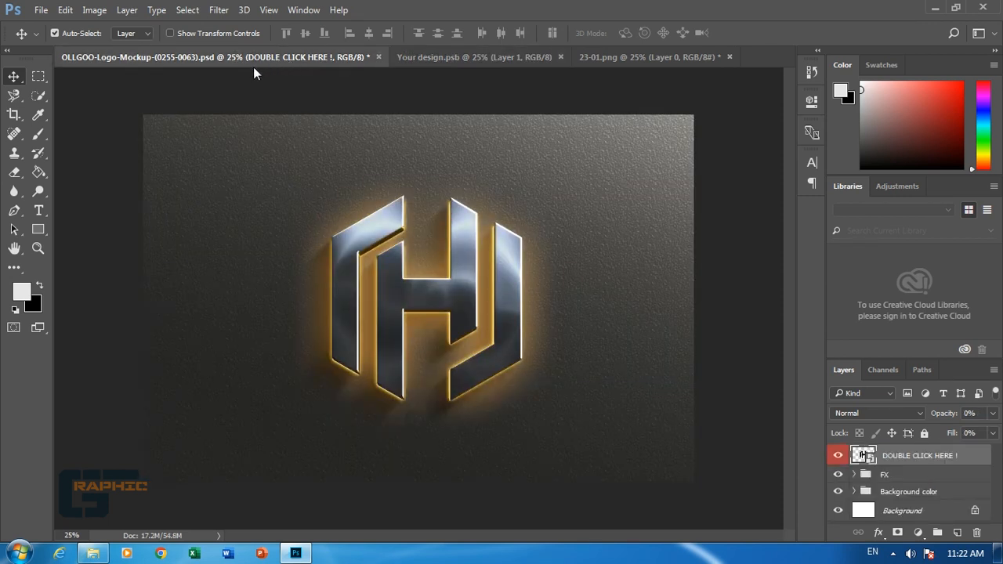